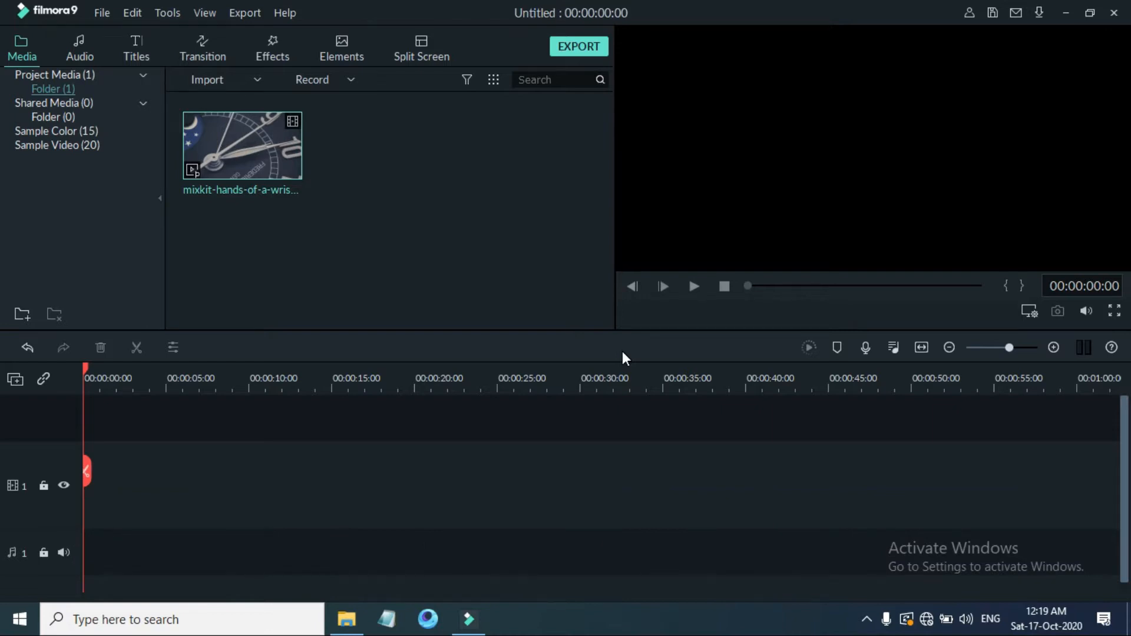
Place the wrist-watch clip at the start of video track 1 and match the project to its 1920 x 1080 24fps settings.
mouse_move(229, 153)
left_click_drag(206, 160, 75, 505)
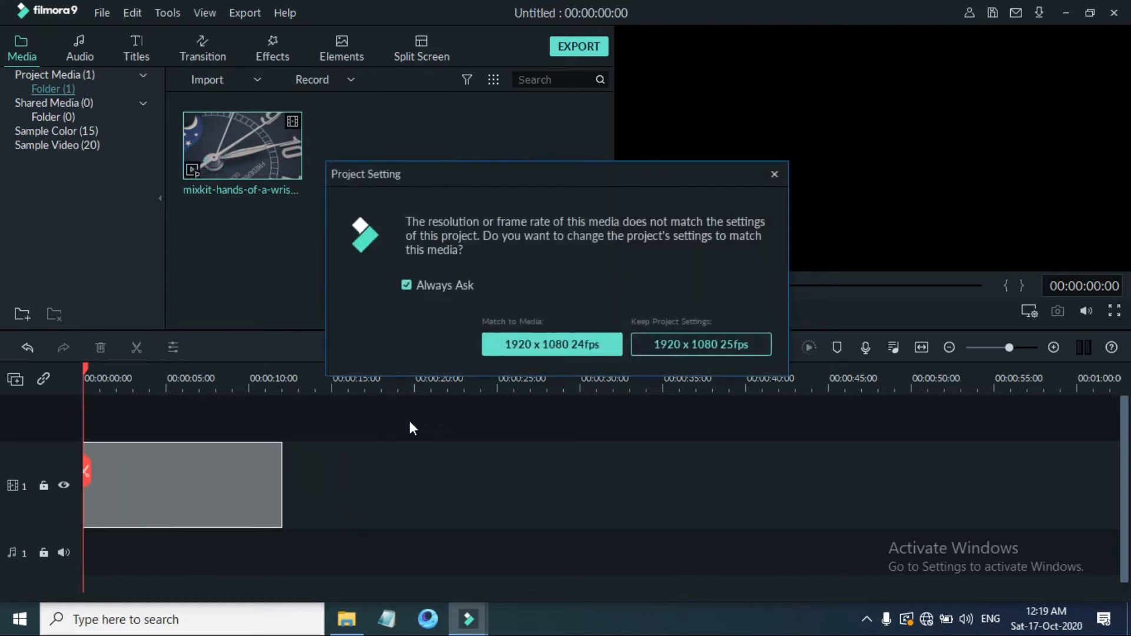
left_click(560, 347)
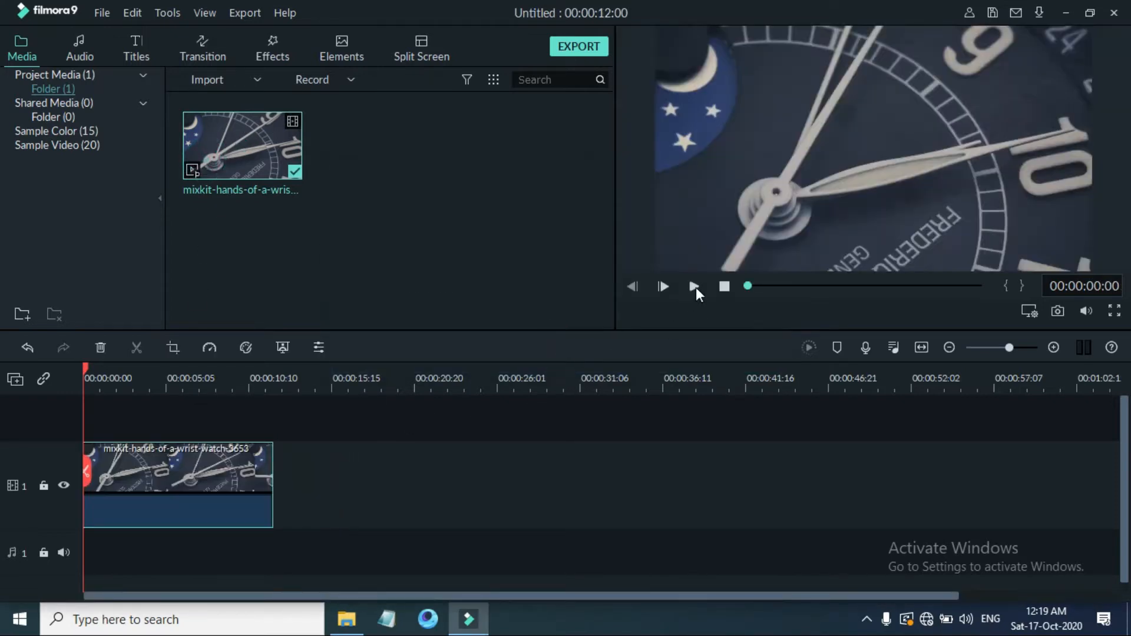
Play the opening seconds of the watch clip and return the playhead to the start.
left_click(693, 288)
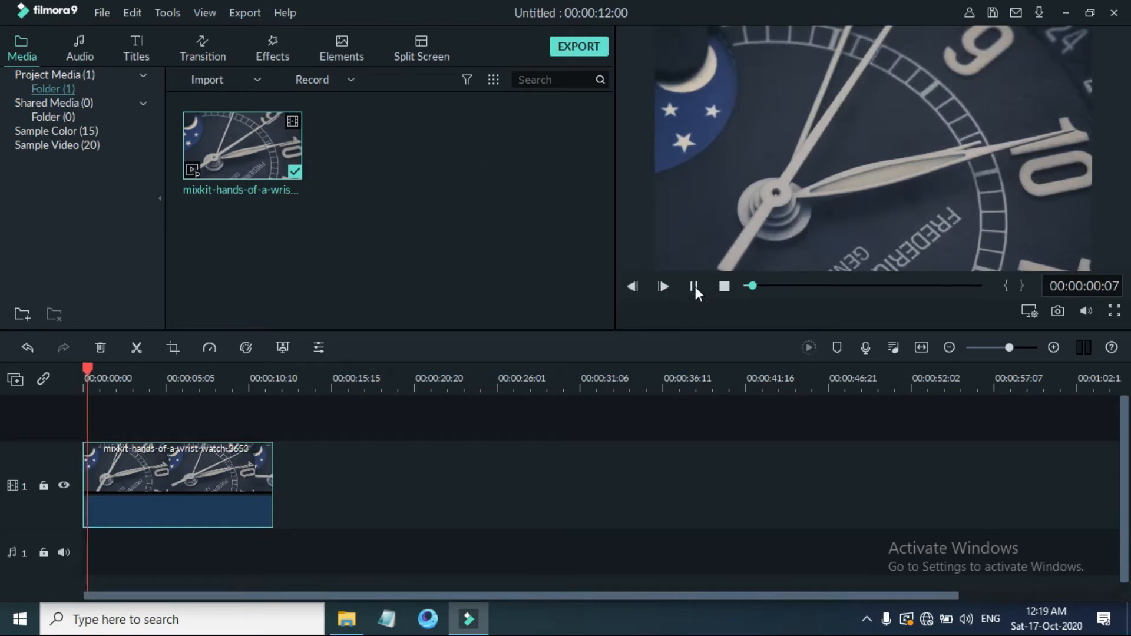
left_click(694, 287)
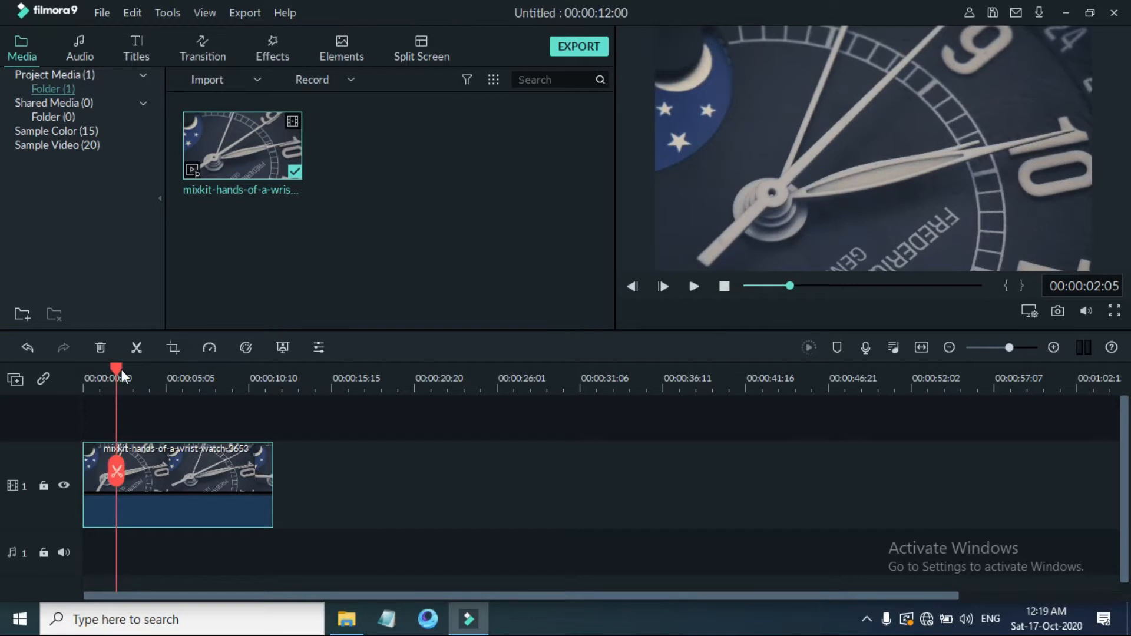
left_click_drag(118, 370, 81, 370)
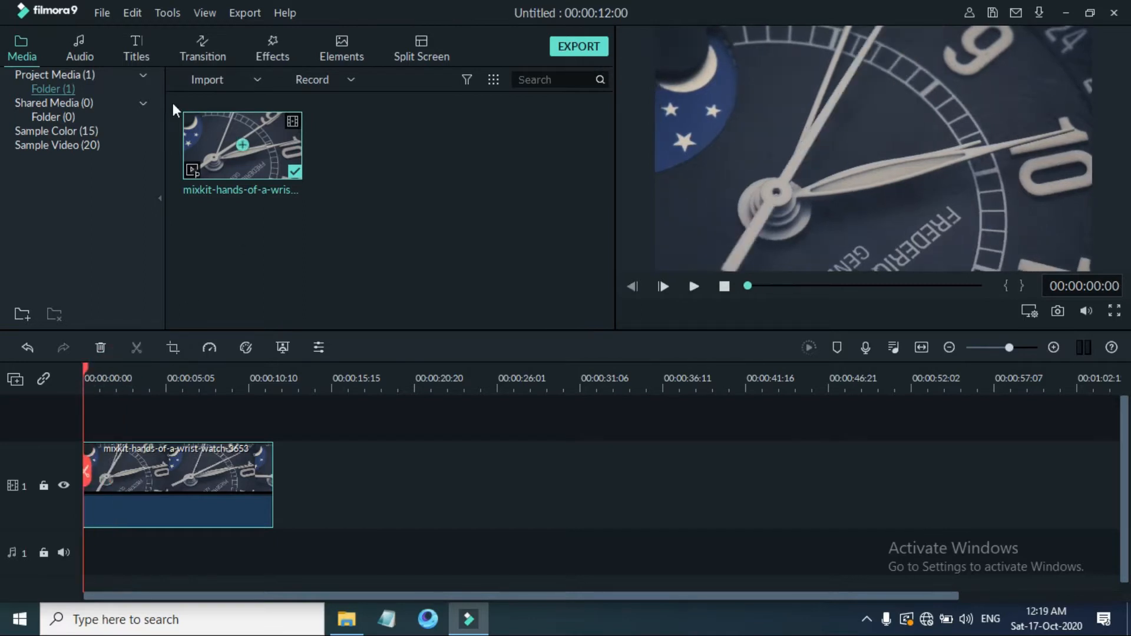
Browse the title categories and add the Default Title on a track above the watch clip, starting just over one second in.
left_click(135, 47)
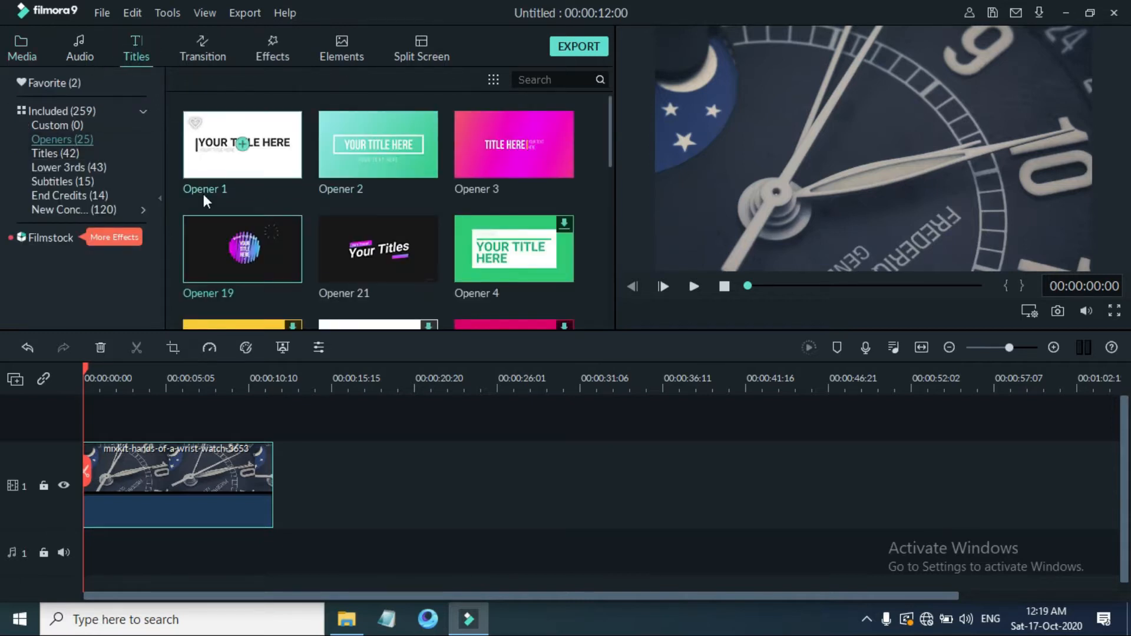
left_click(61, 152)
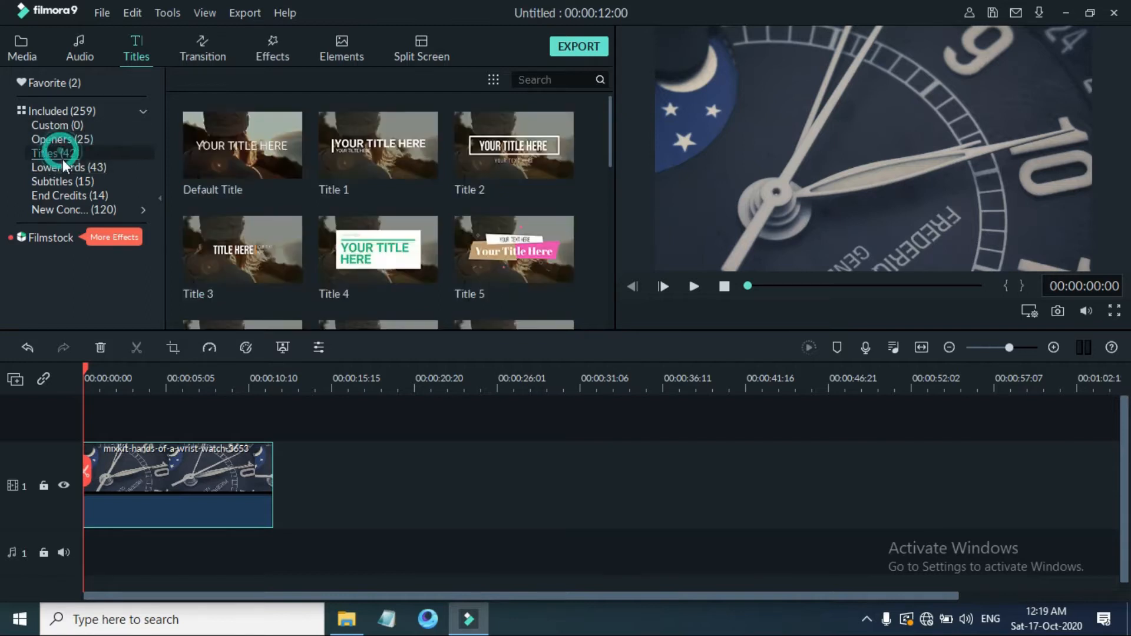
left_click(63, 168)
left_click(70, 181)
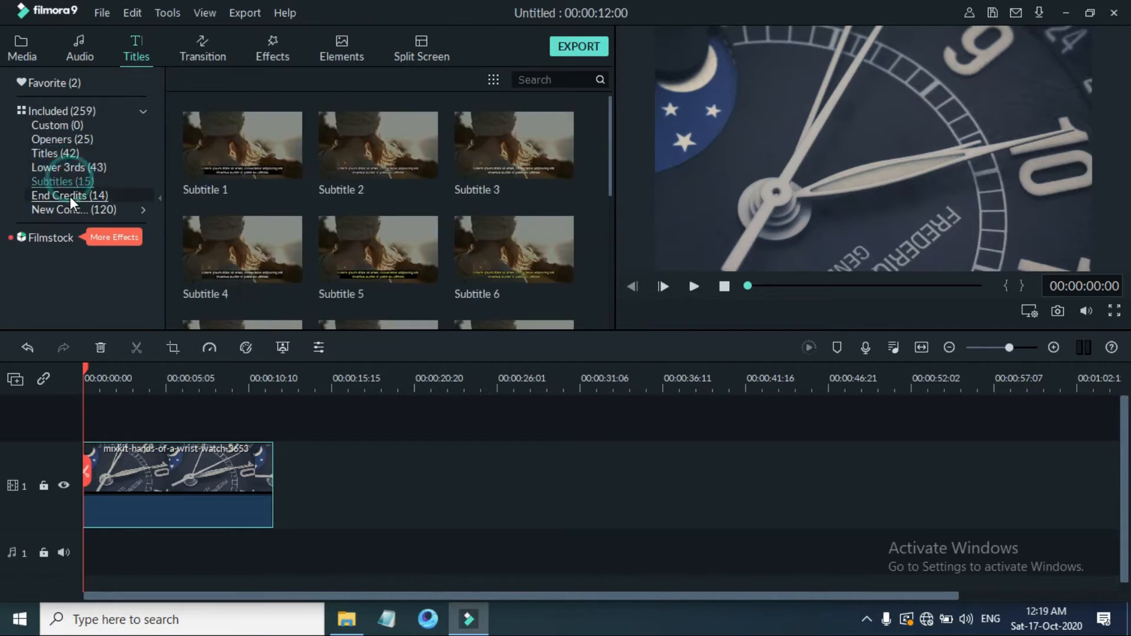
left_click(70, 196)
left_click(73, 206)
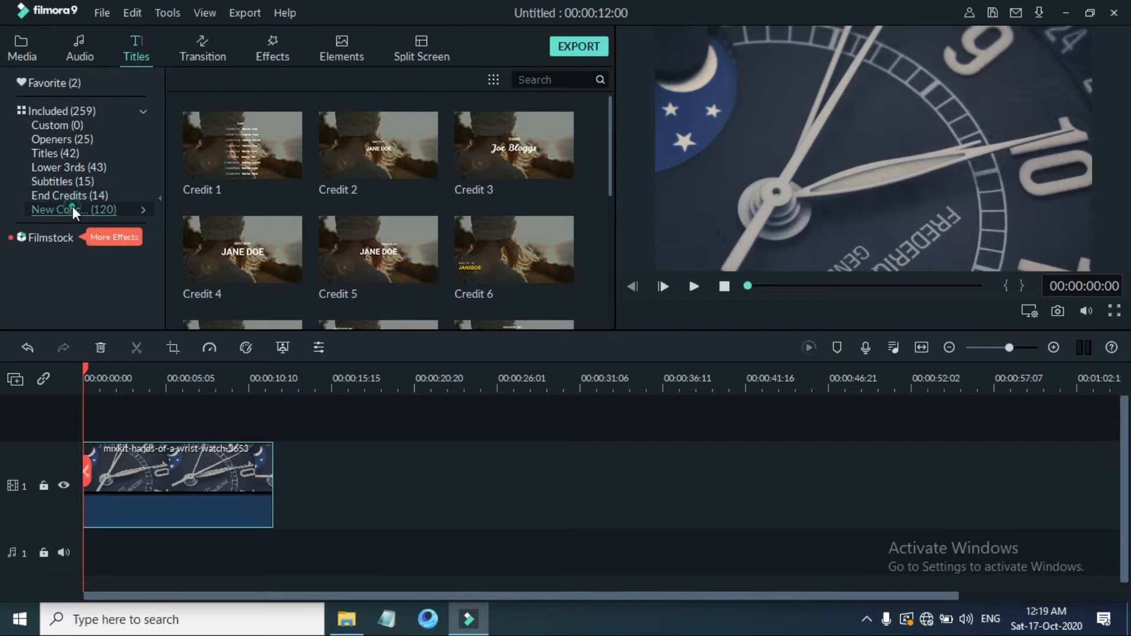
left_click(61, 154)
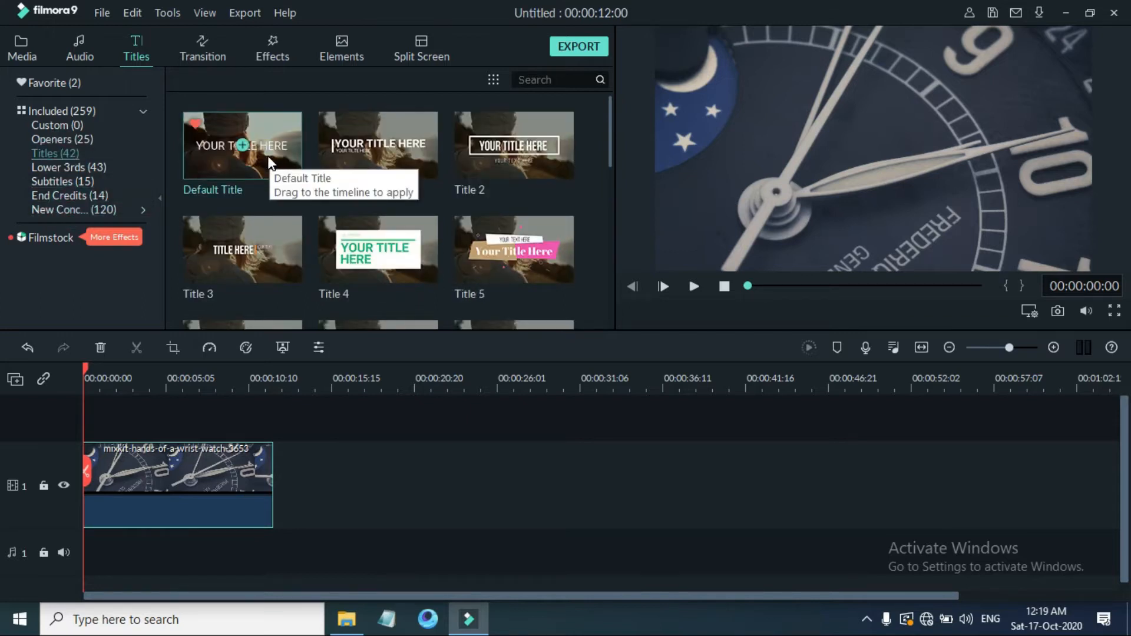
left_click(208, 166)
left_click_drag(208, 167, 104, 431)
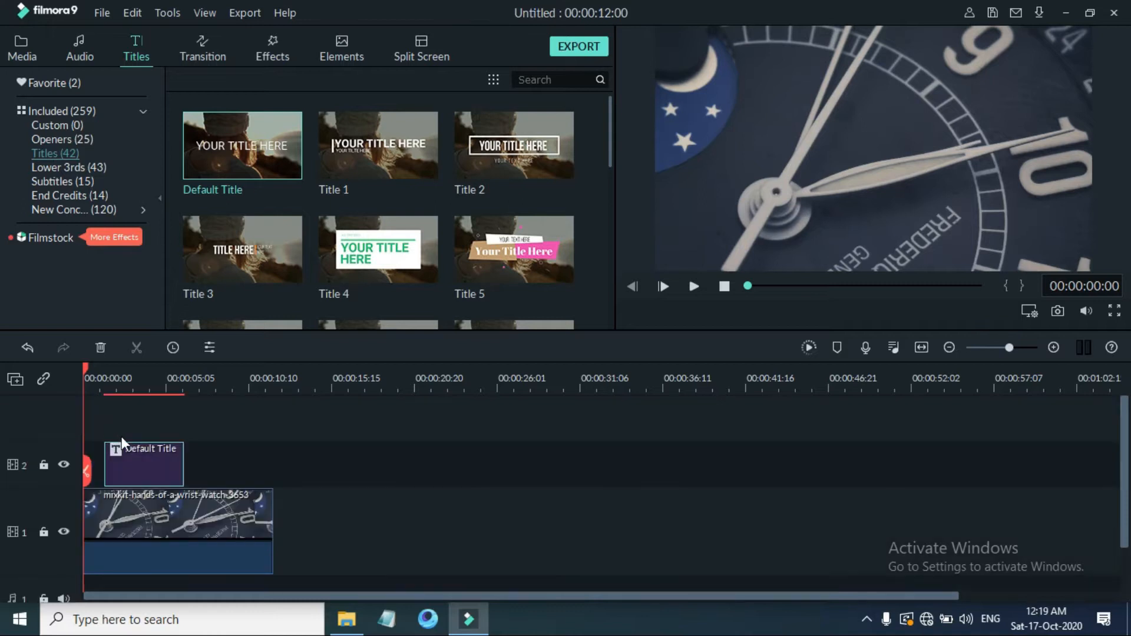
Replace the Default Title's placeholder text with "time".
double_click(156, 466)
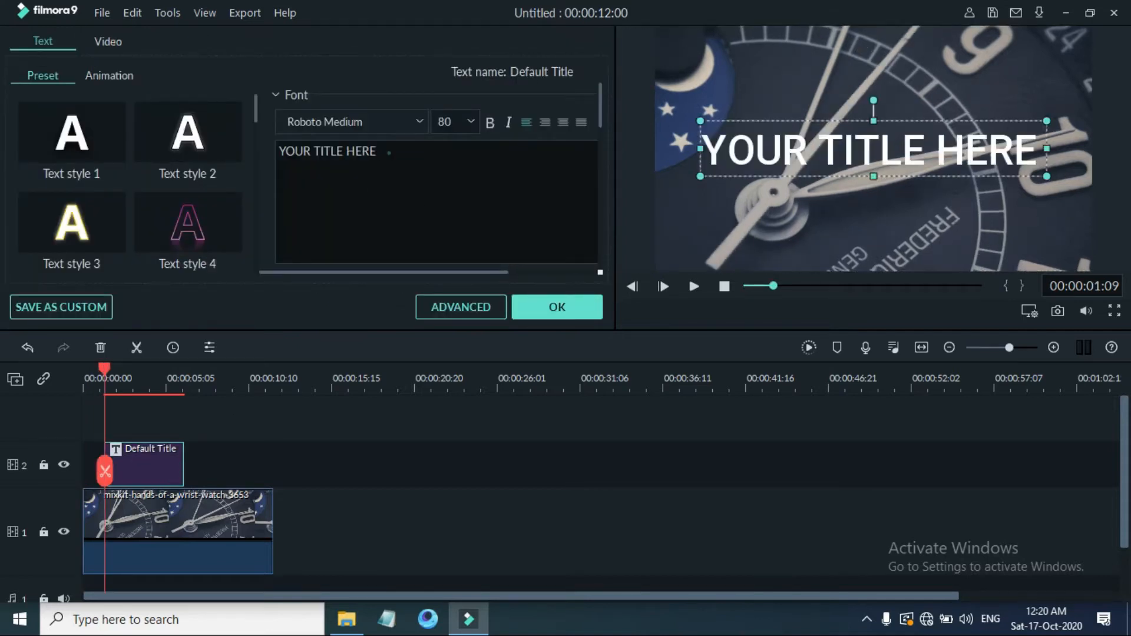
key("ctrl+a")
key("BackSpace")
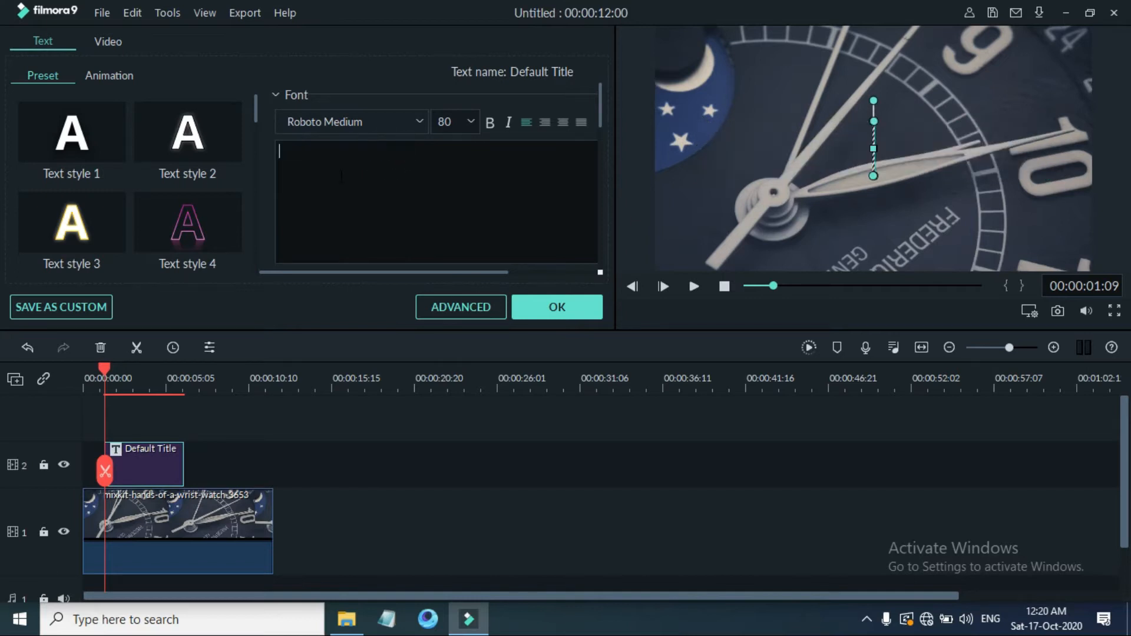
type("ti")
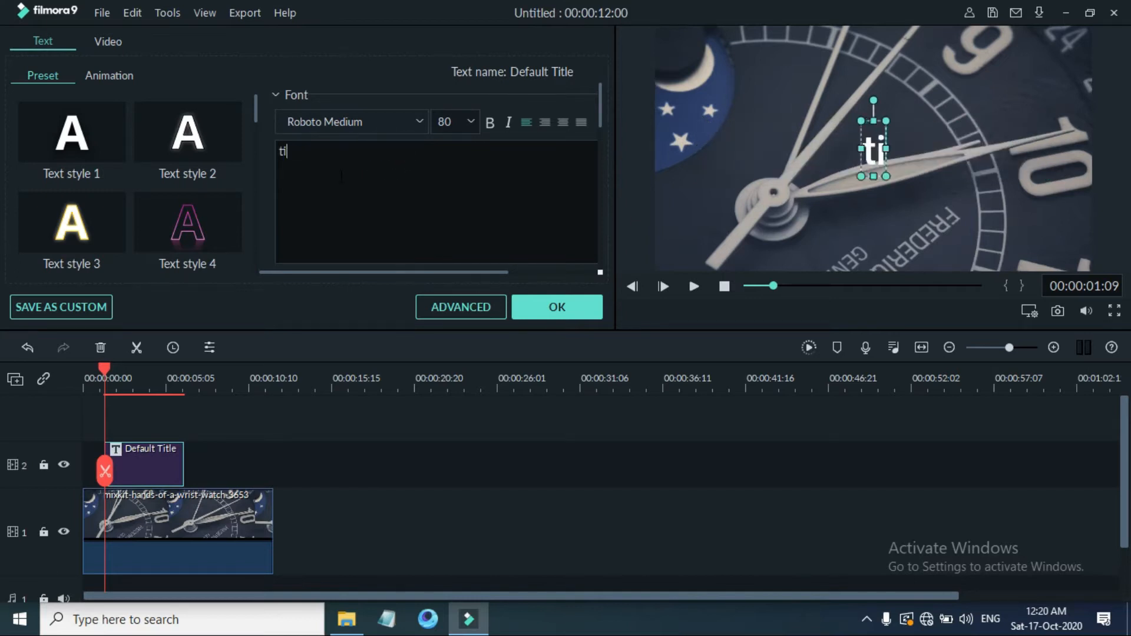
type("me")
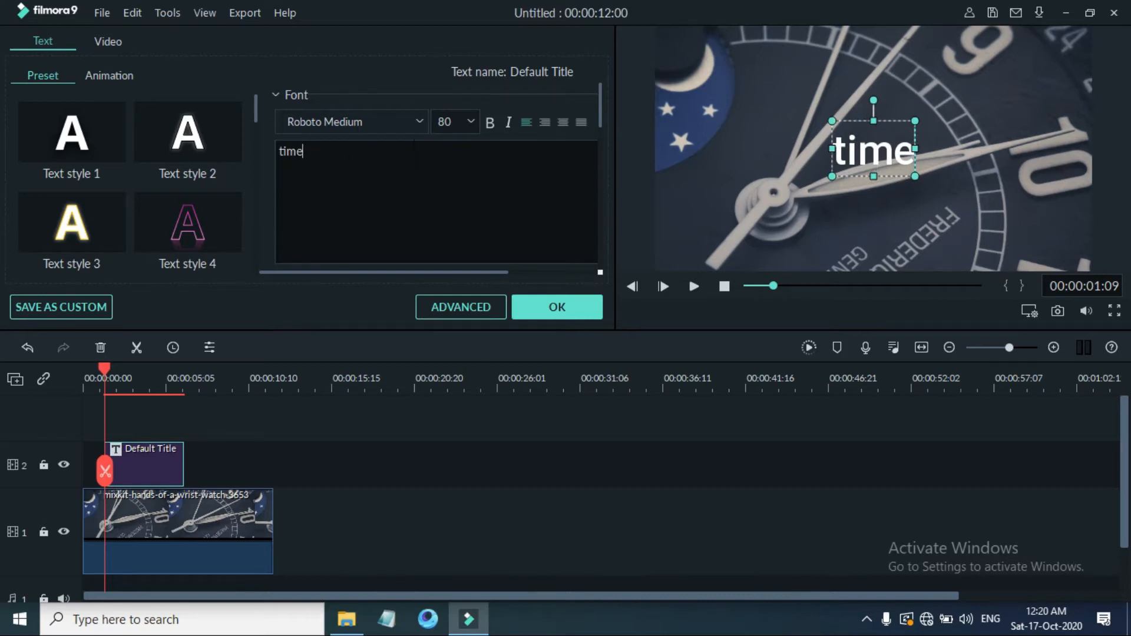
Change the title text's font to Russo One.
left_click(418, 124)
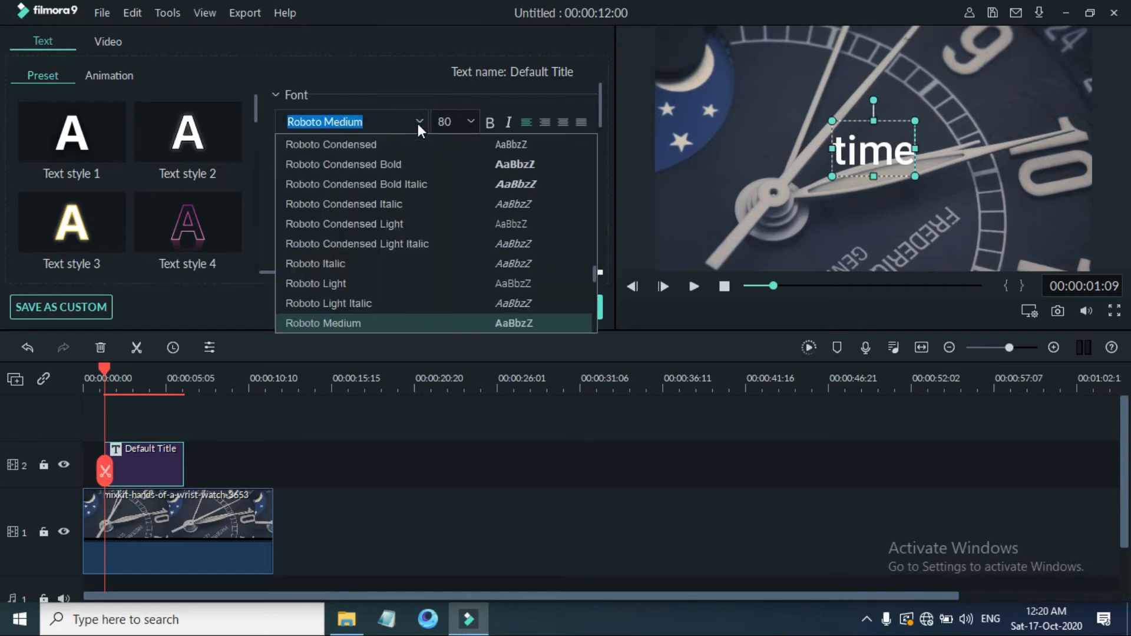
scroll(359, 214, "down", 3)
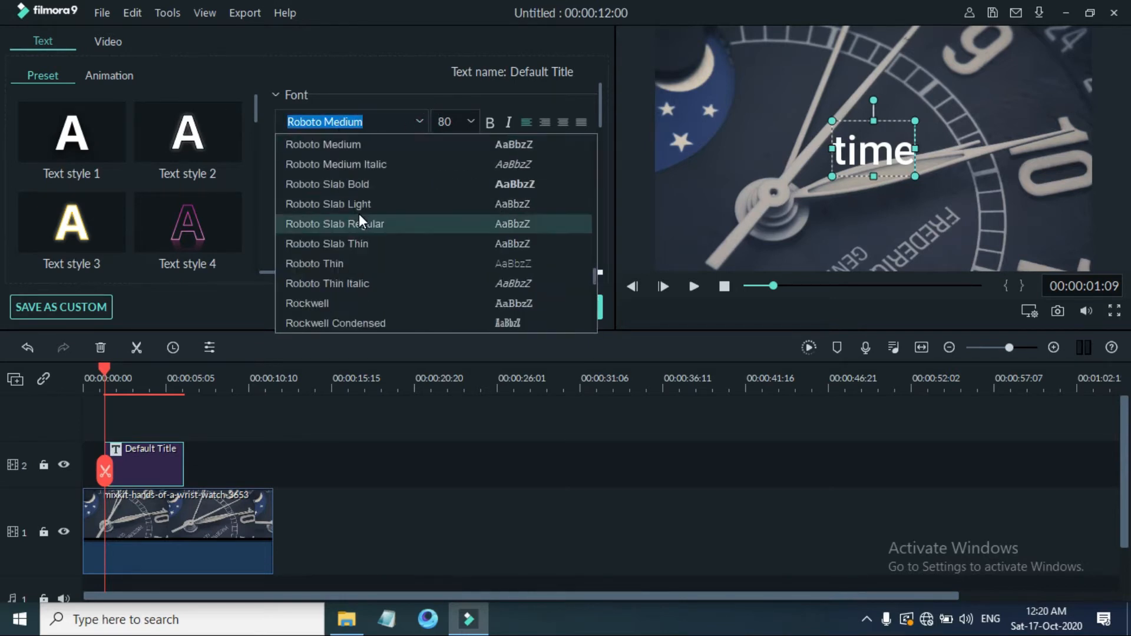
scroll(359, 214, "up", 5)
scroll(360, 216, "up", 1)
scroll(360, 216, "down", 9)
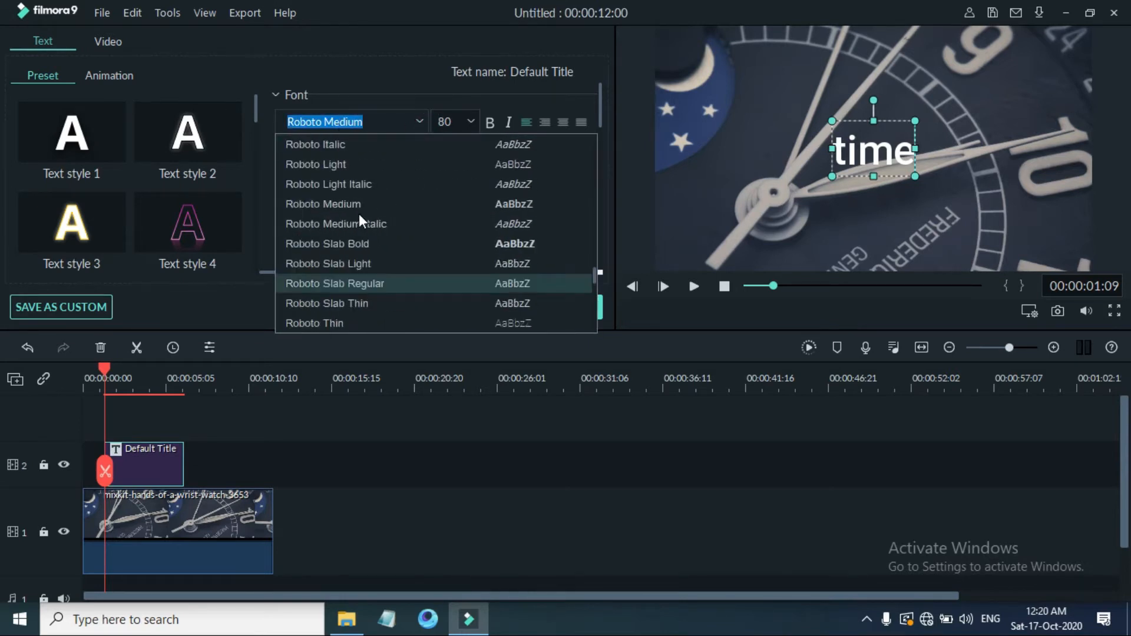
scroll(360, 222, "down", 3)
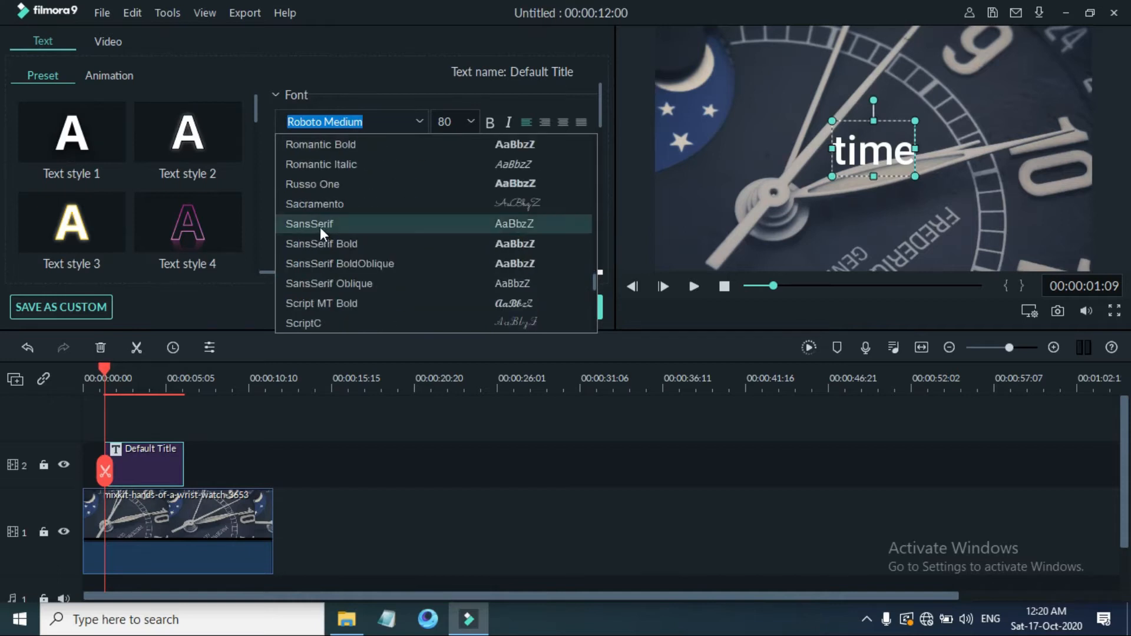
left_click(326, 185)
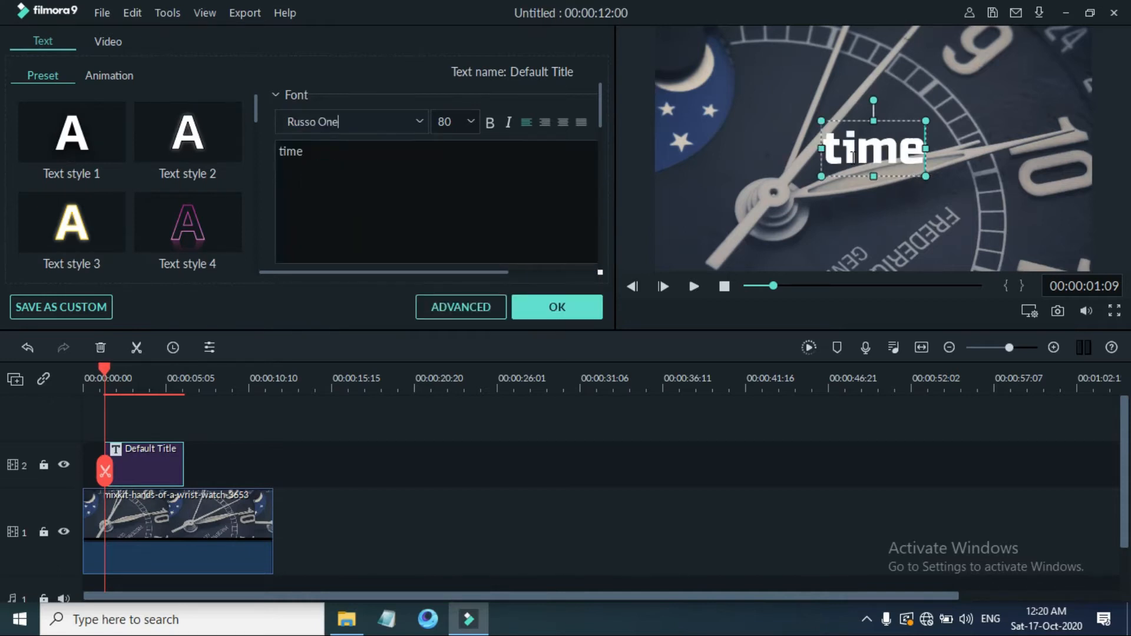
Set the title's font size to 125 and apply the text changes.
left_click(470, 122)
left_click(459, 176)
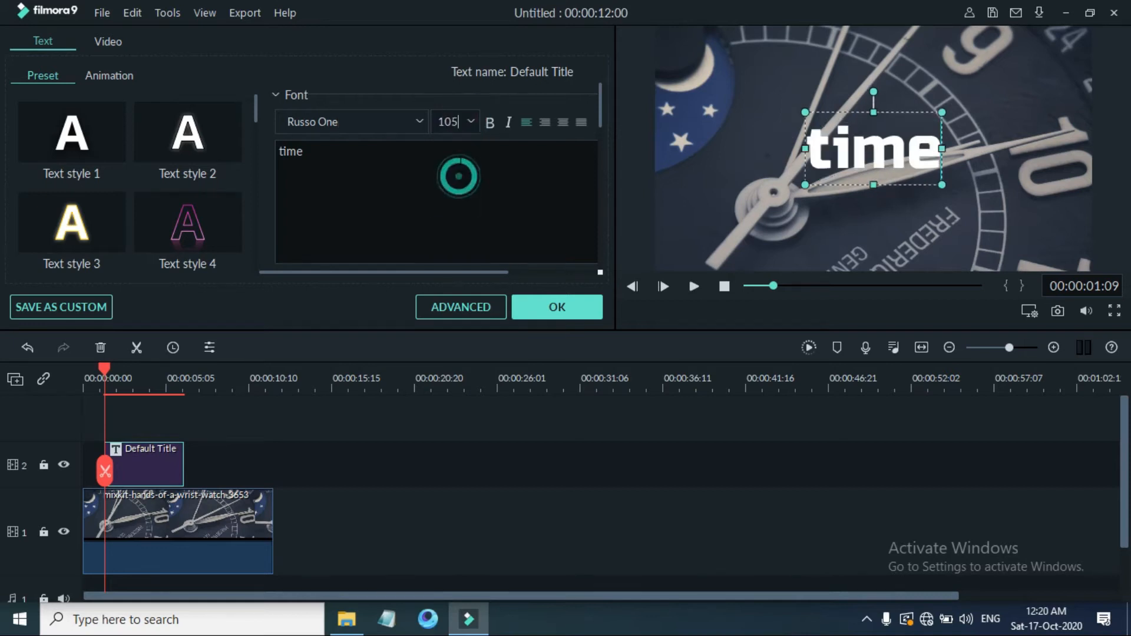
left_click(469, 120)
left_click(459, 190)
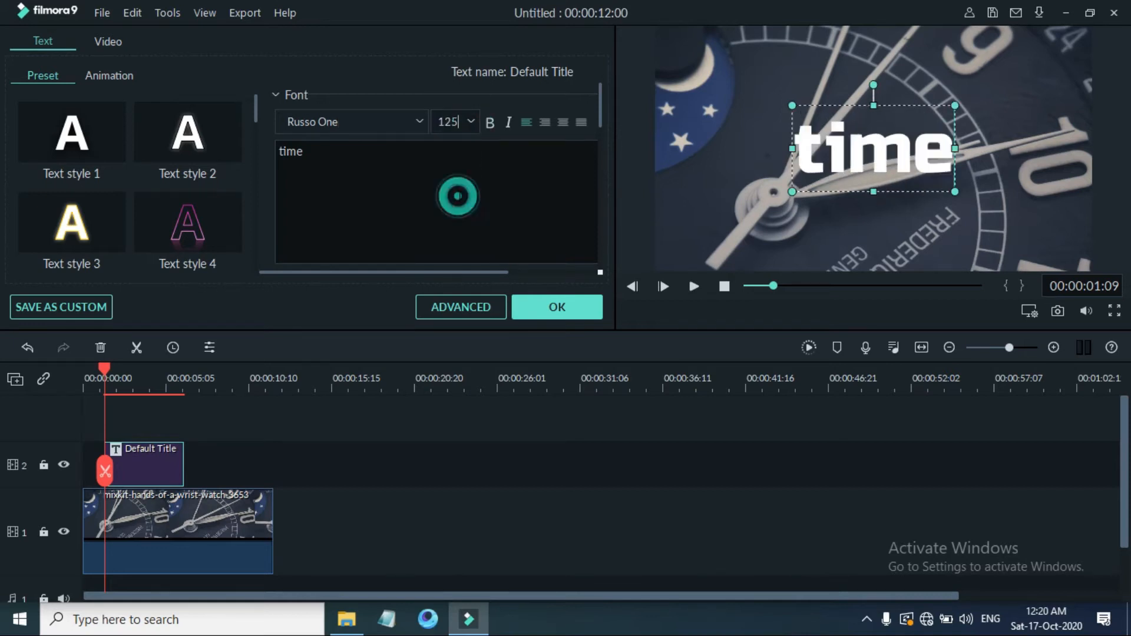
left_click(997, 158)
left_click(586, 312)
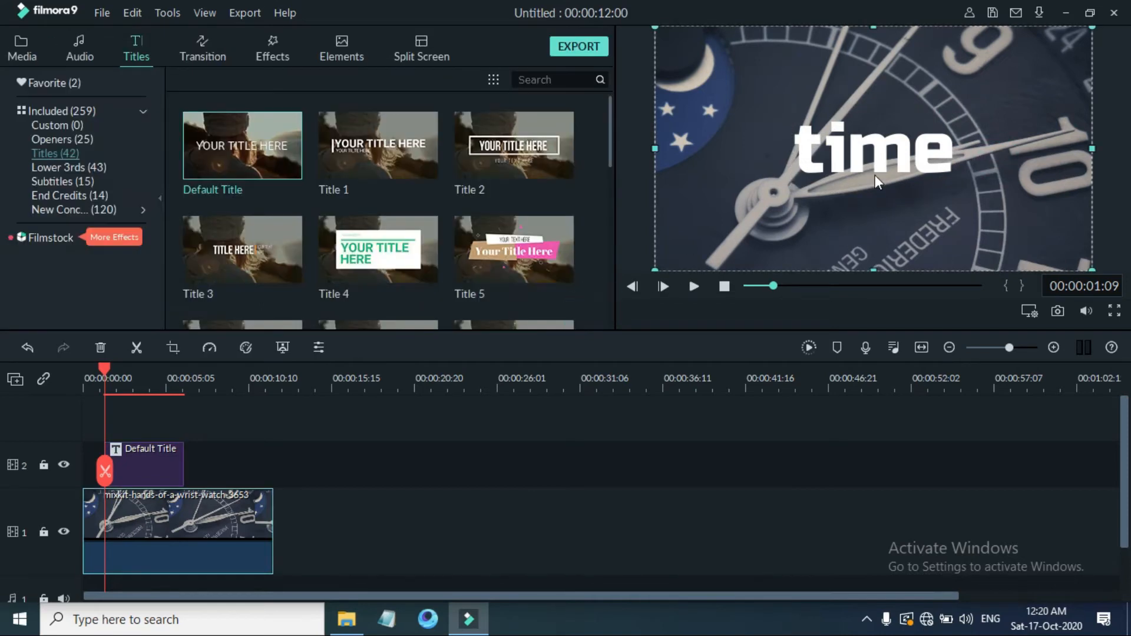
Reopen the "time" title for editing and set its text color to yellow (#ffff00).
double_click(875, 175)
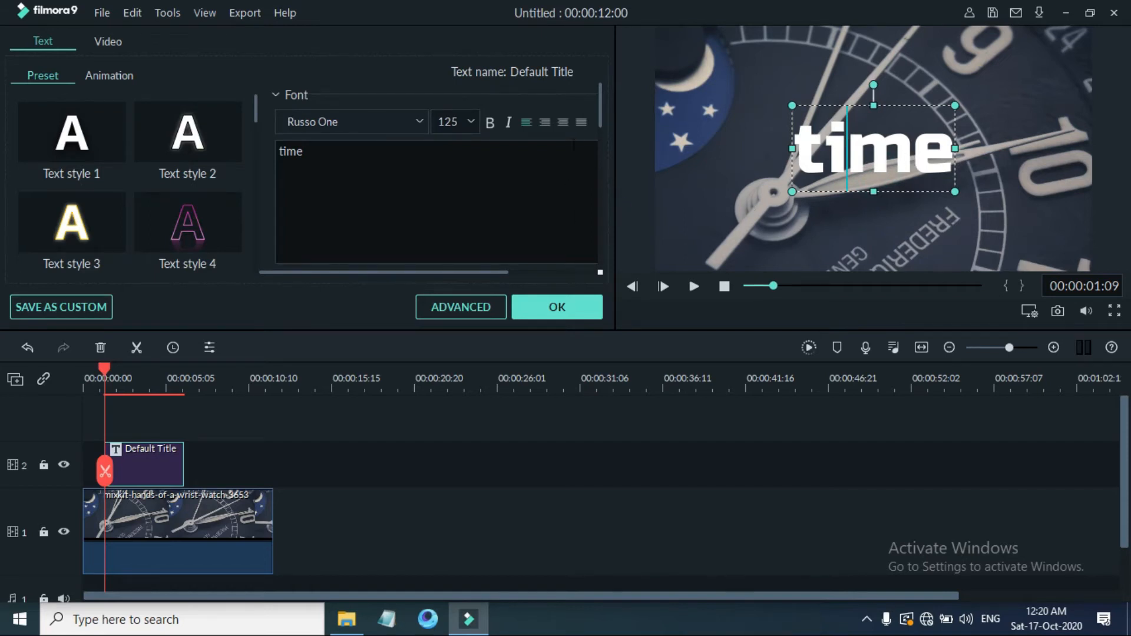
scroll(540, 169, "down", 4)
scroll(436, 154, "up", 1)
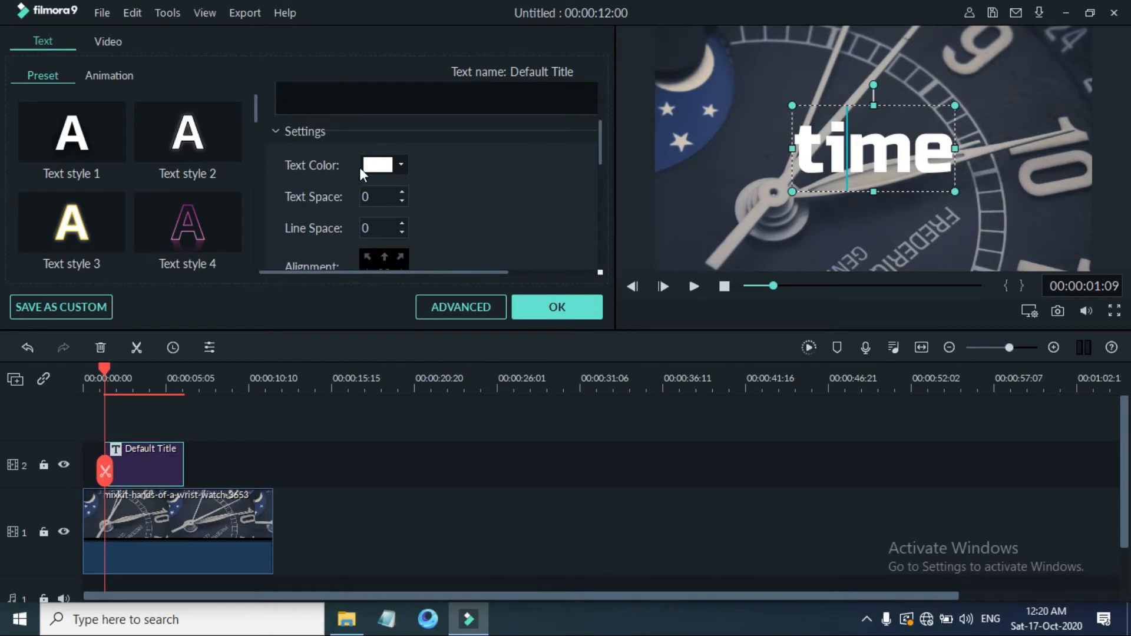
left_click(403, 167)
left_click(408, 255)
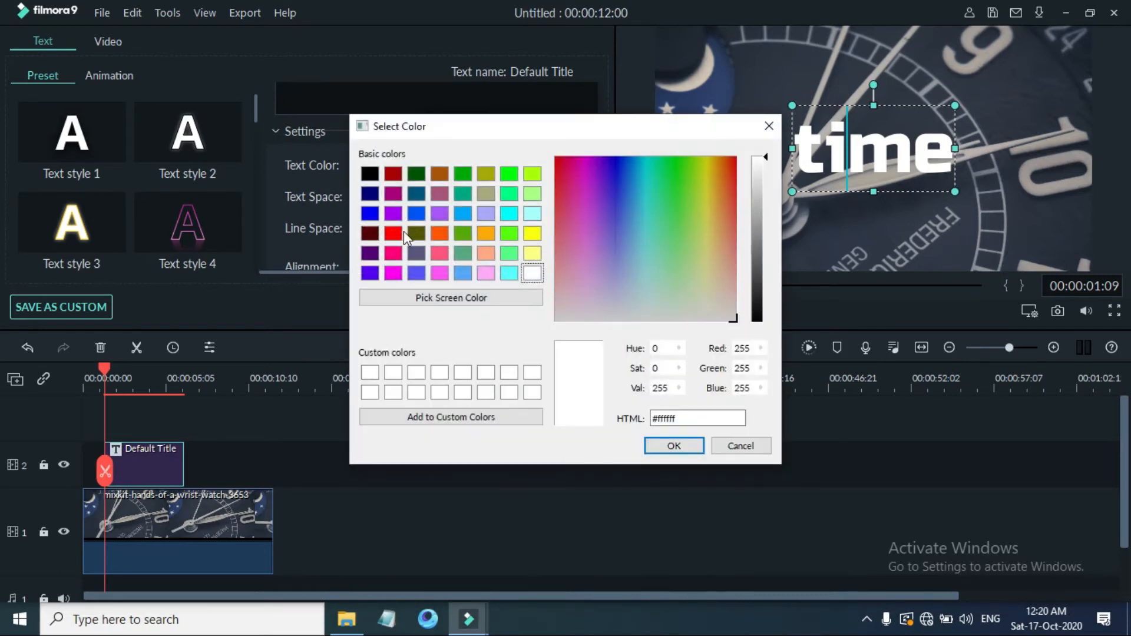
left_click(530, 237)
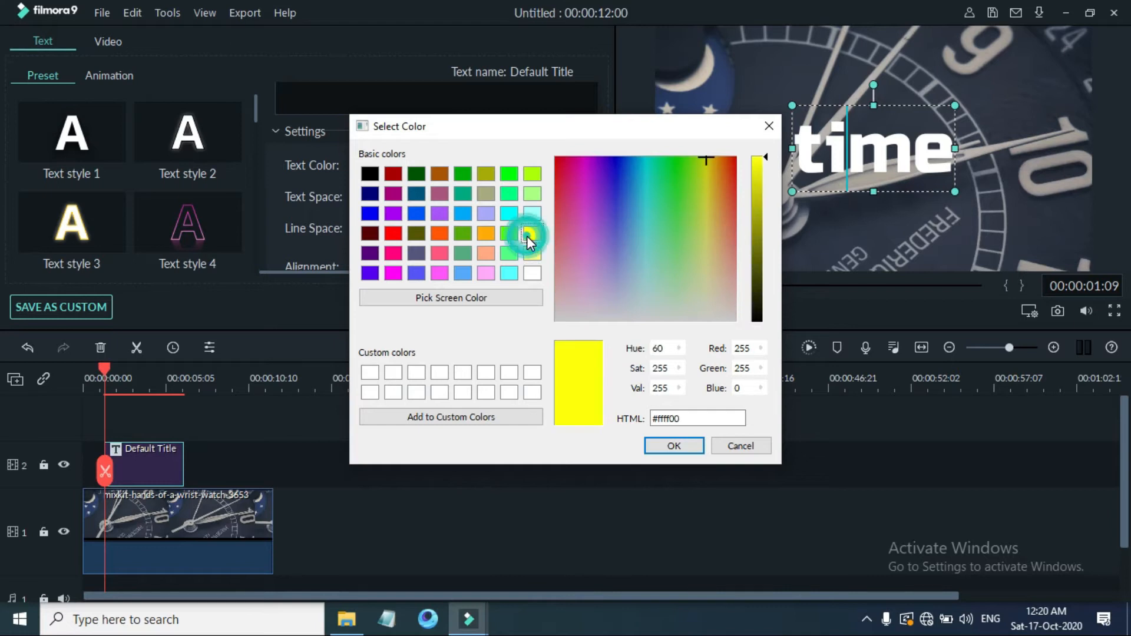
left_click(693, 446)
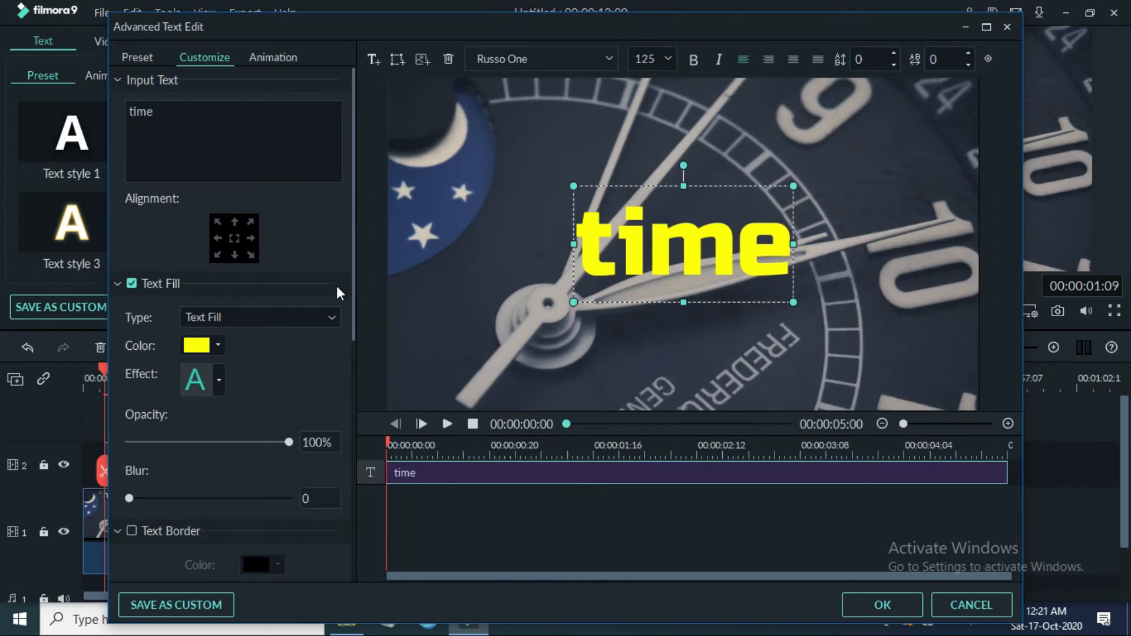
In the advanced text editor, set the text fill opacity to 98% and enable a black text border.
scroll(253, 372, "down", 1)
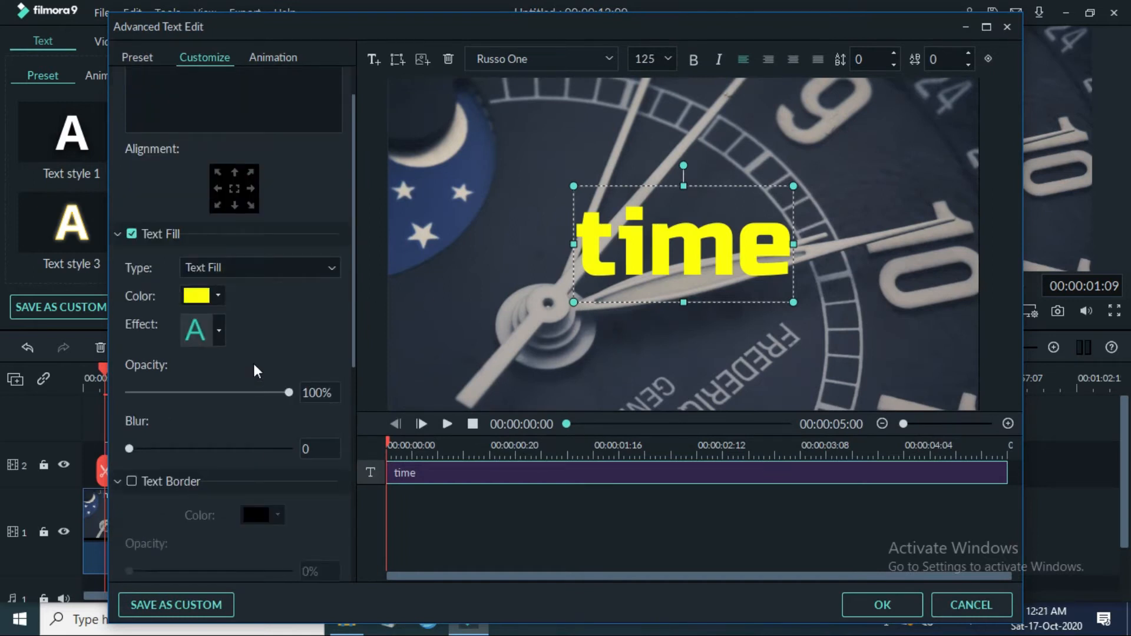
mouse_move(288, 393)
left_mouse_down()
mouse_move(176, 392)
mouse_move(288, 401)
left_mouse_up()
scroll(265, 419, "down", 2)
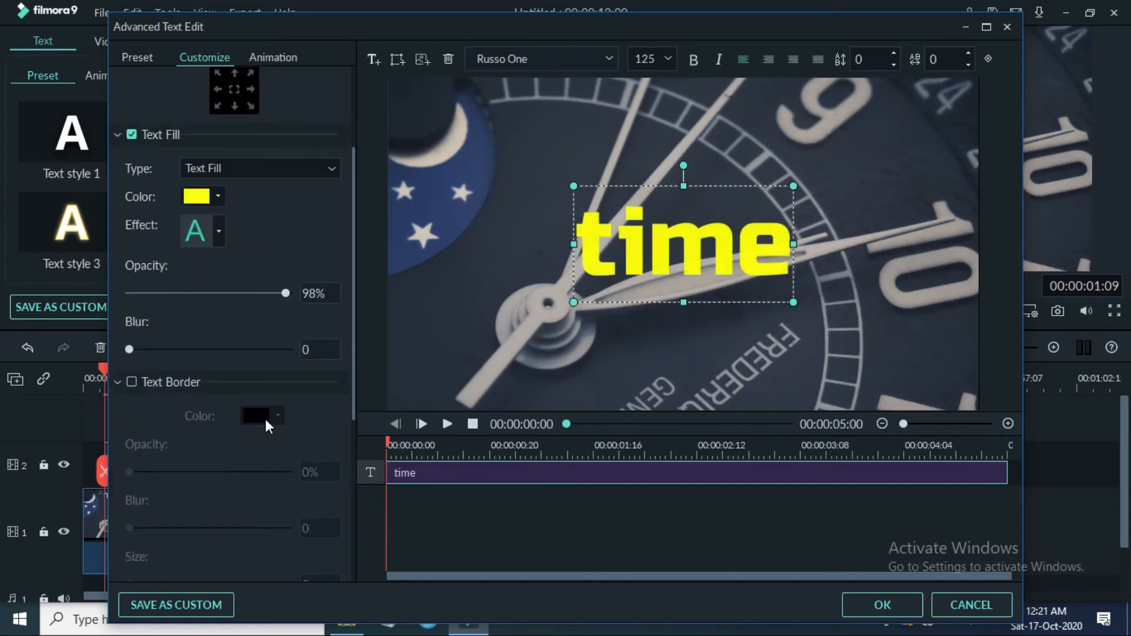
left_click(130, 382)
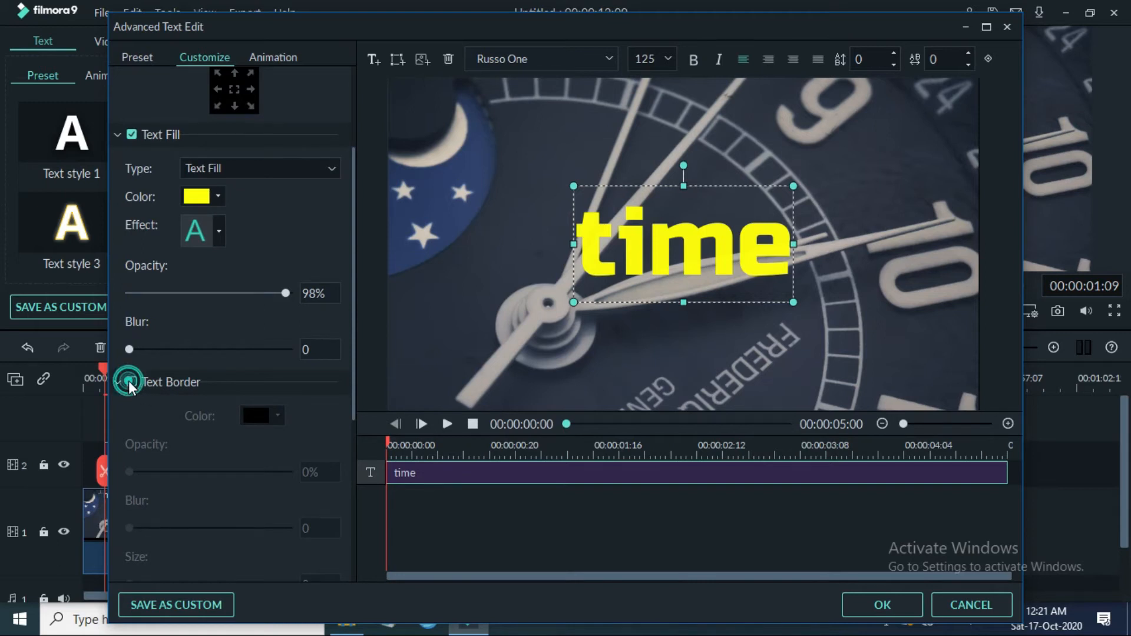
scroll(153, 374, "down", 1)
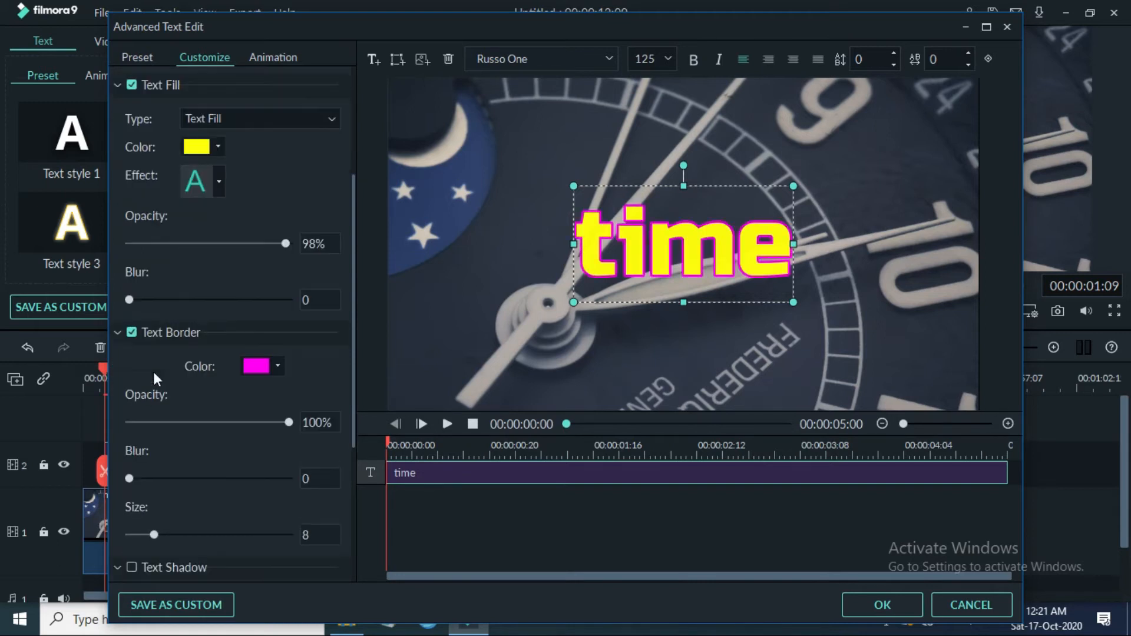
left_click(274, 366)
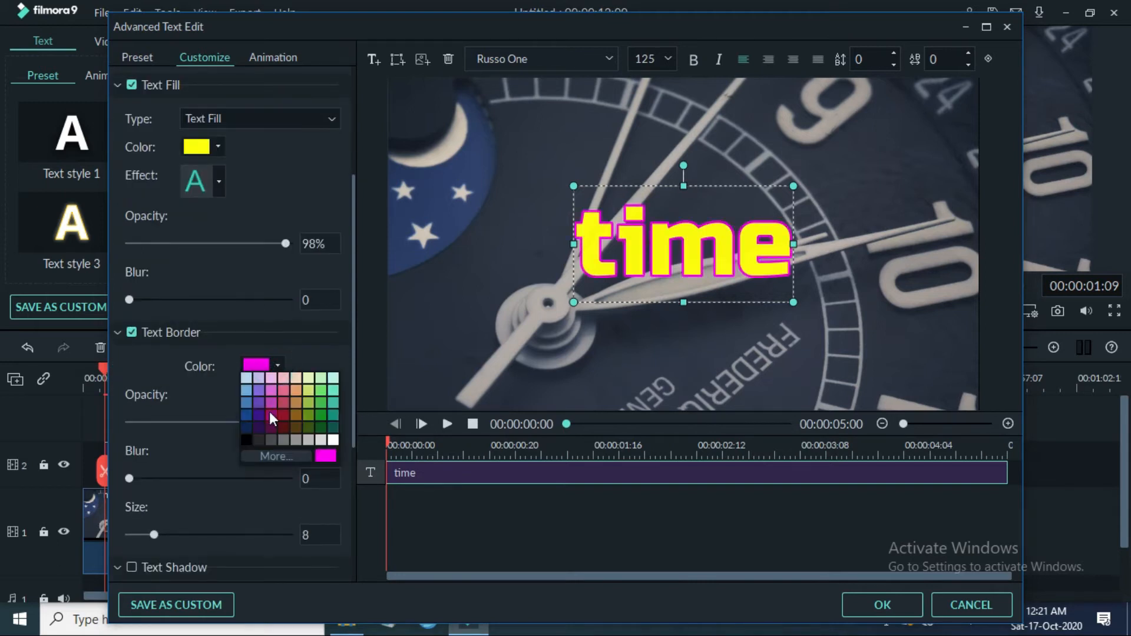
left_click(247, 439)
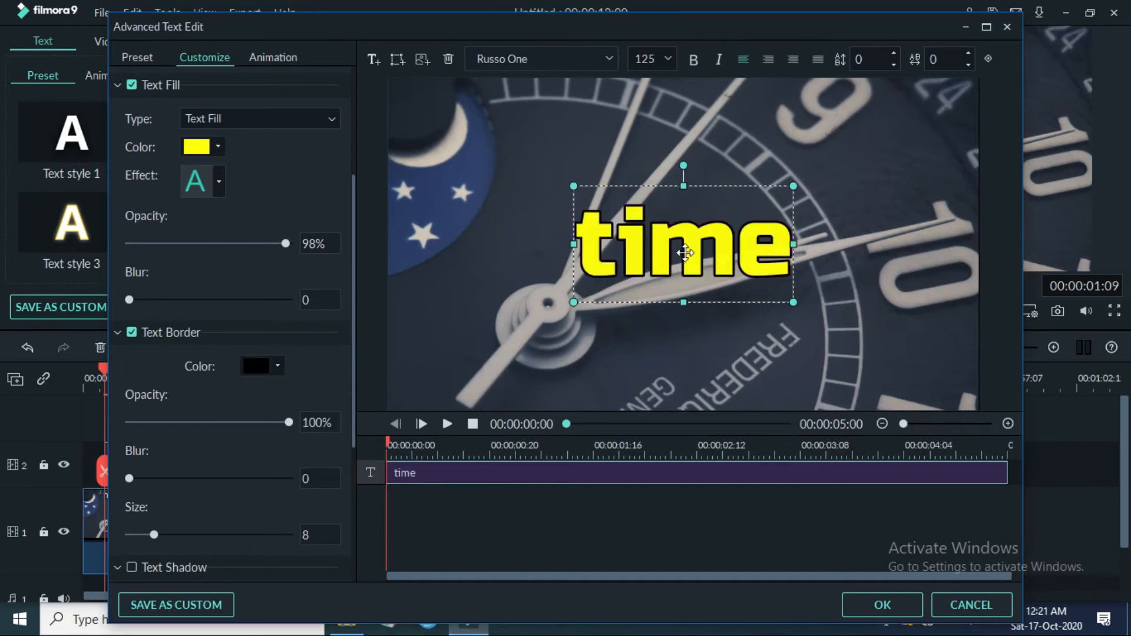
scroll(239, 382, "down", 3)
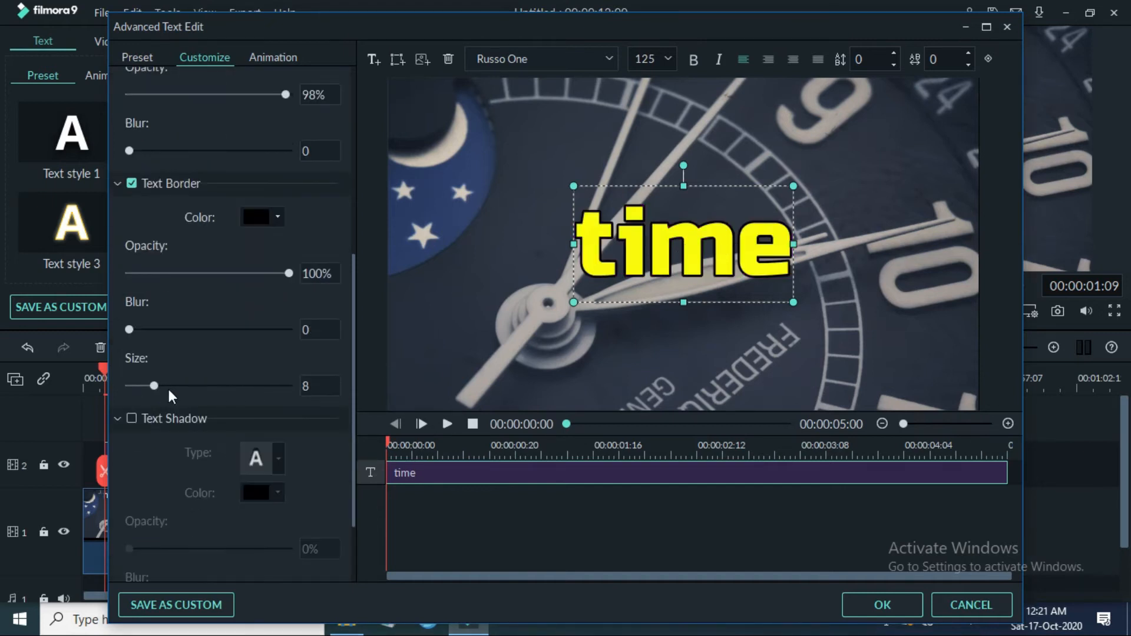
Set the text border size to 27 and enable the text shadow.
left_click_drag(154, 386, 217, 385)
scroll(241, 422, "down", 1)
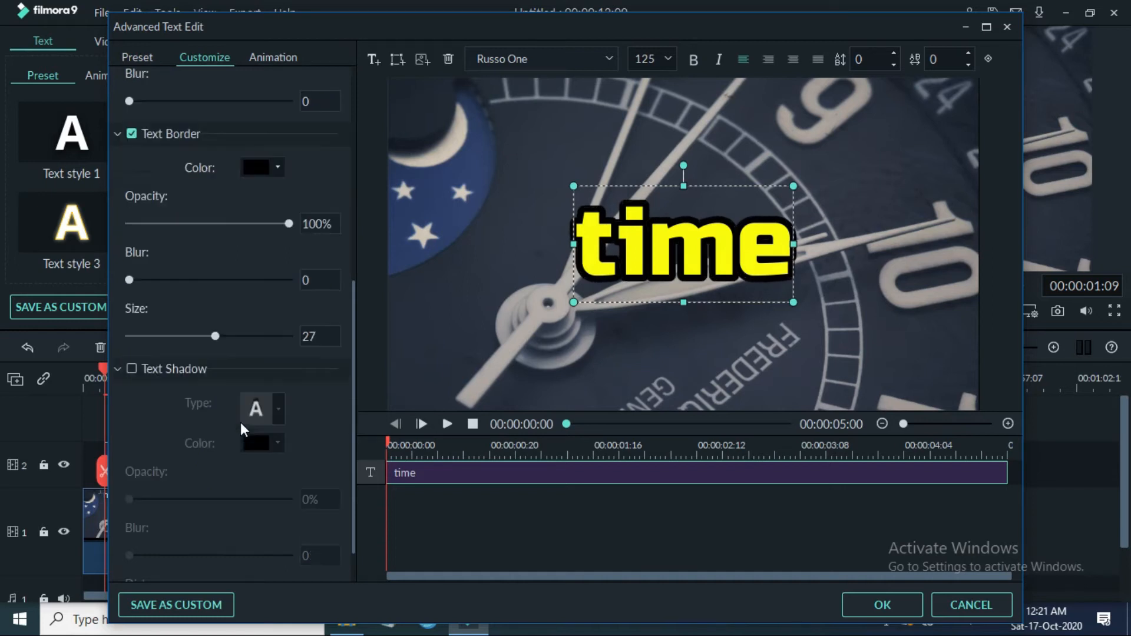
left_click(127, 367)
scroll(277, 348, "down", 1)
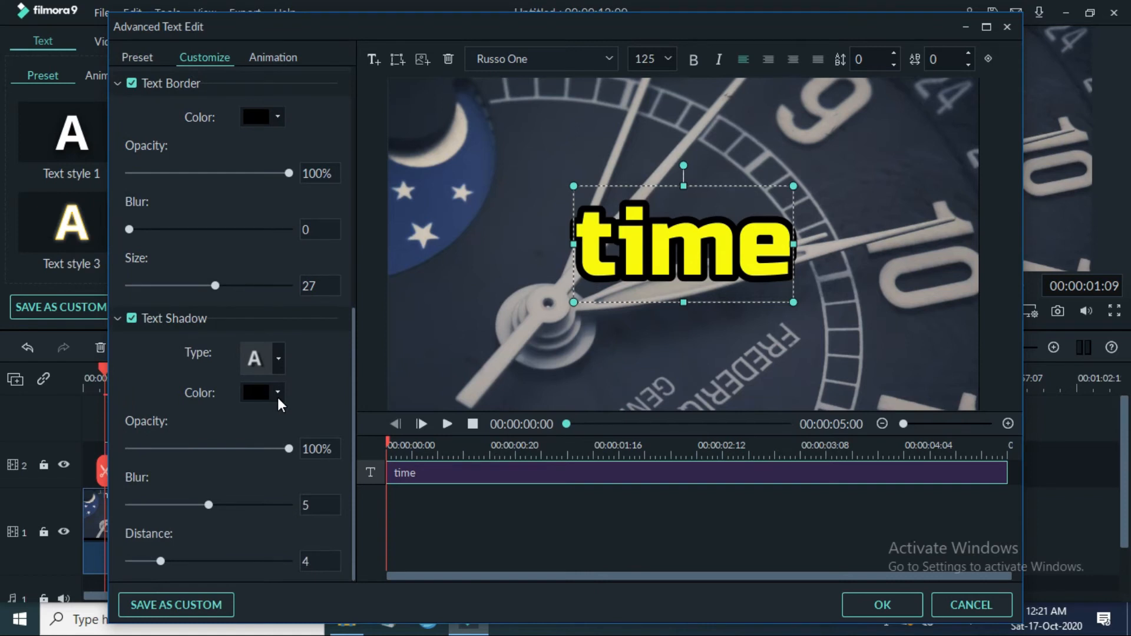
Set the text shadow color to yellow (#ffff00).
left_click(278, 394)
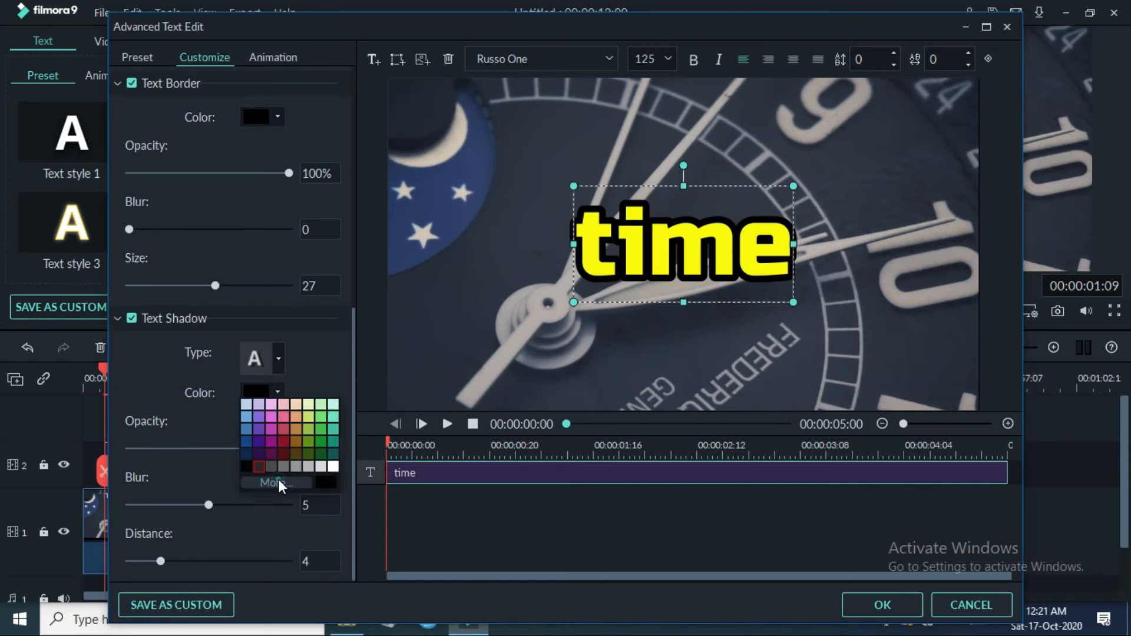
left_click(279, 480)
left_click(532, 233)
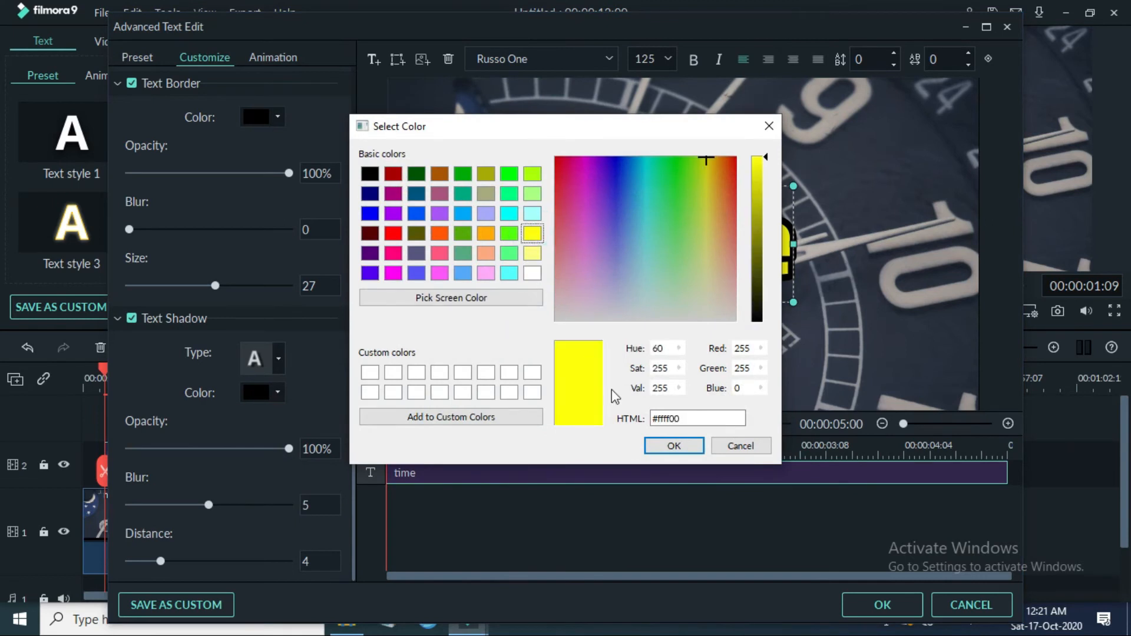
left_click(663, 447)
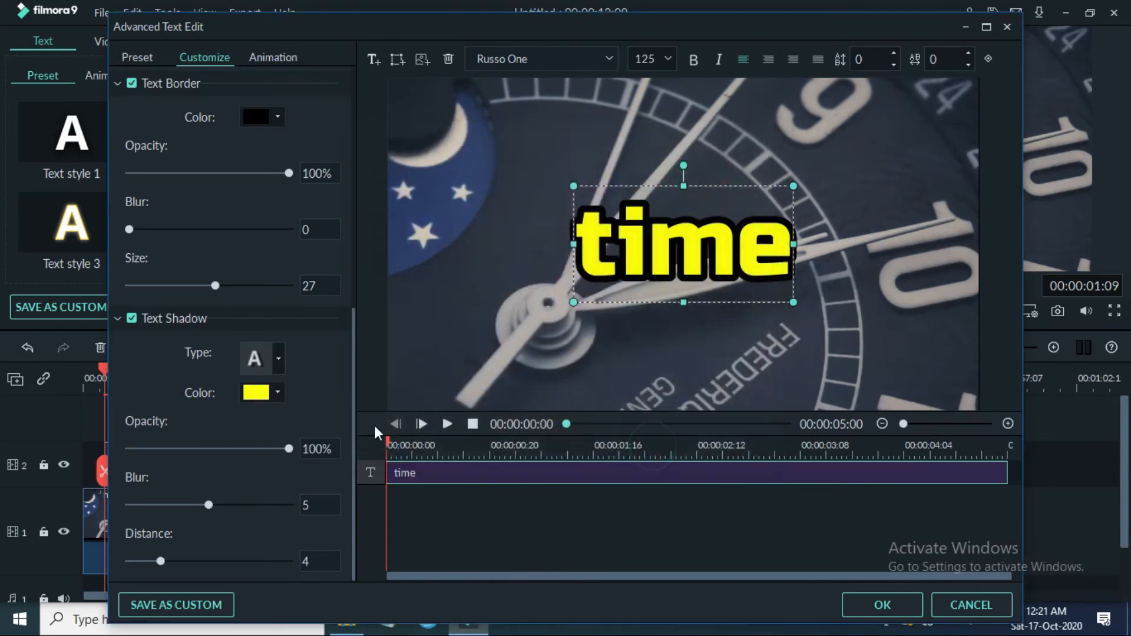
Choose the shadow type that mirrors the text below itself, and try a larger shadow distance.
left_click(279, 362)
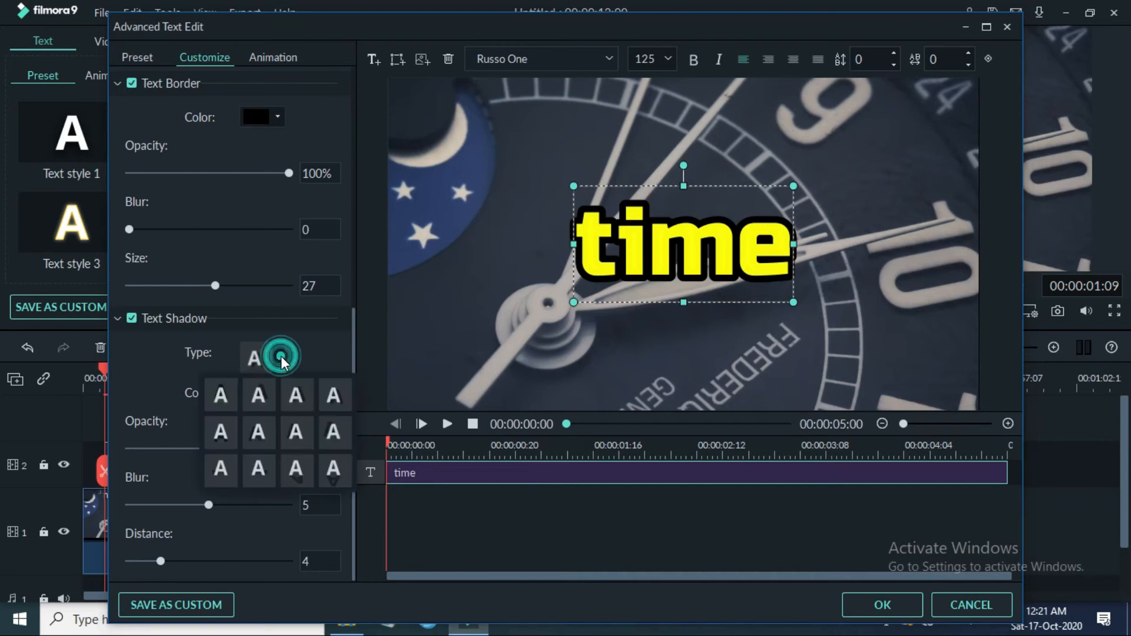
left_click(333, 470)
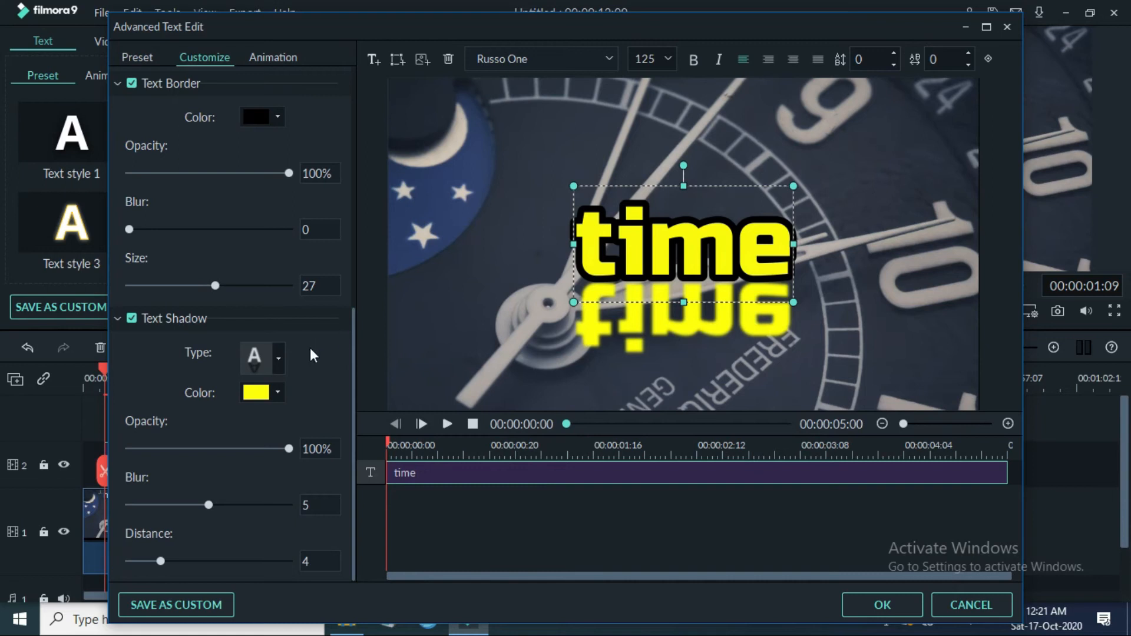
left_click_drag(164, 559, 196, 550)
Apply the Type Writer animation to the "time" title and confirm the advanced text edits.
left_click(278, 57)
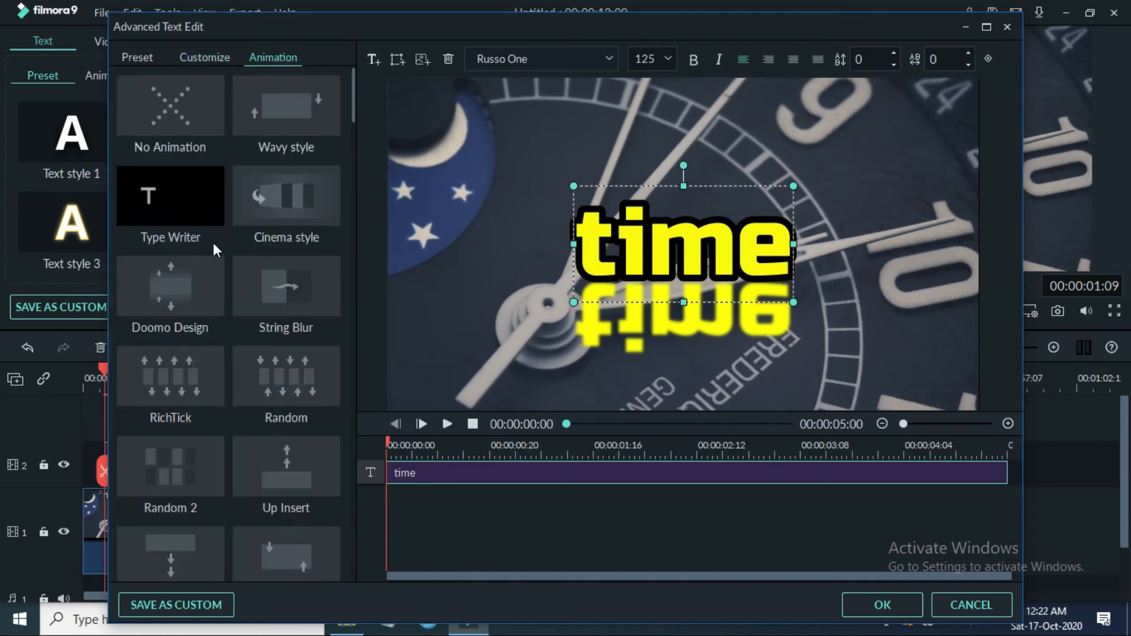
scroll(218, 291, "down", 10)
scroll(219, 291, "up", 15)
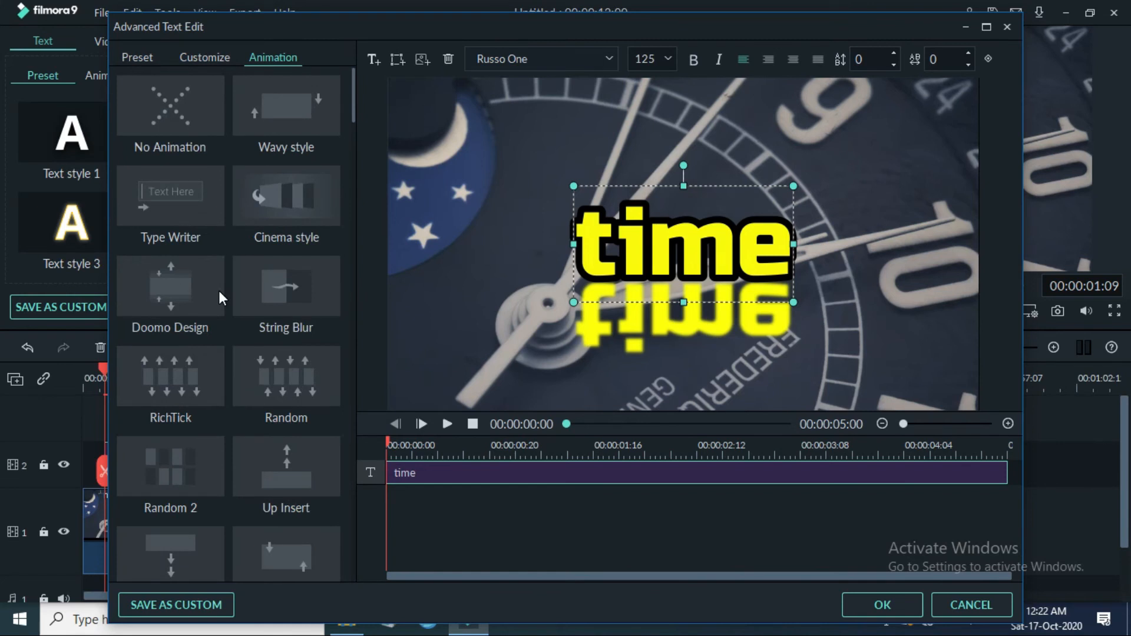
double_click(168, 202)
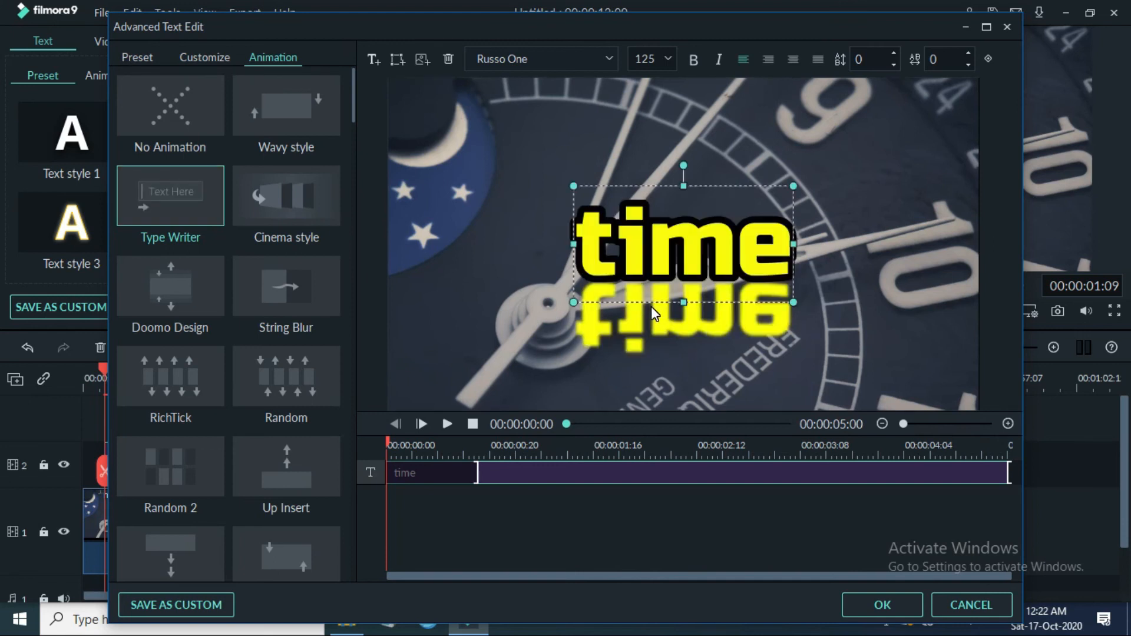
left_click(873, 604)
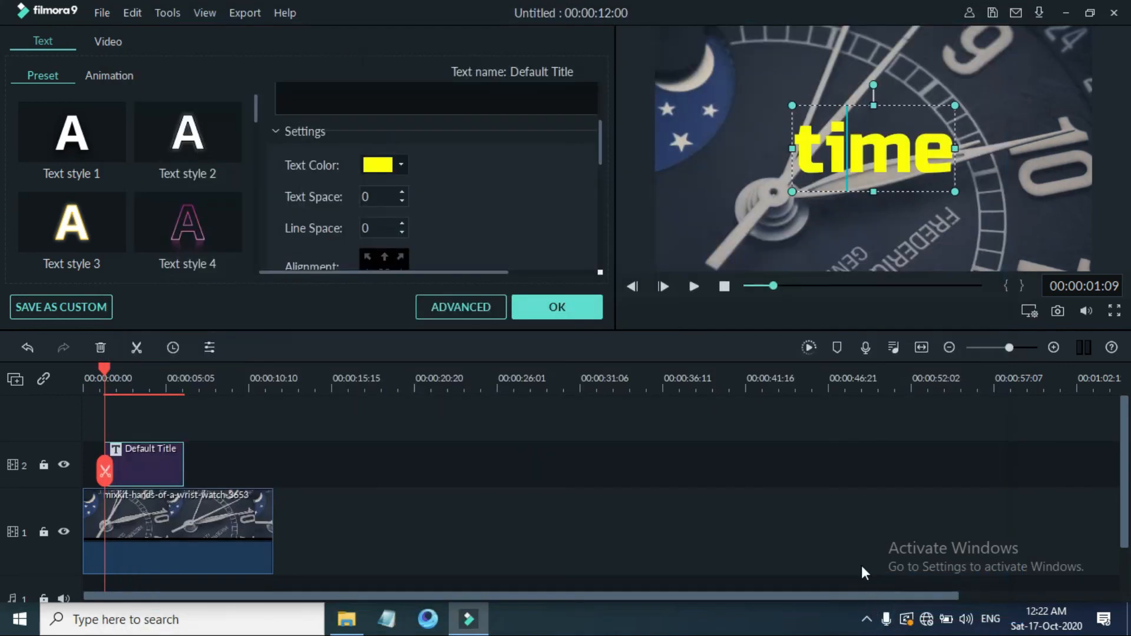
Apply the title settings and play the project from the start of the timeline to preview the animated title.
left_click(103, 371)
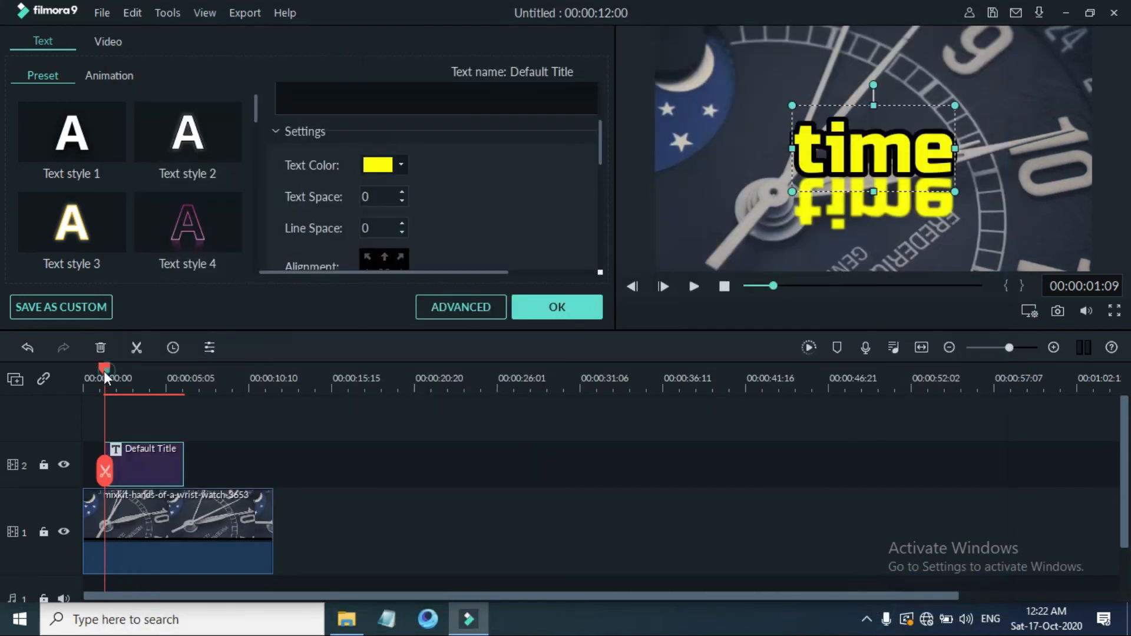
left_click_drag(103, 370, 64, 372)
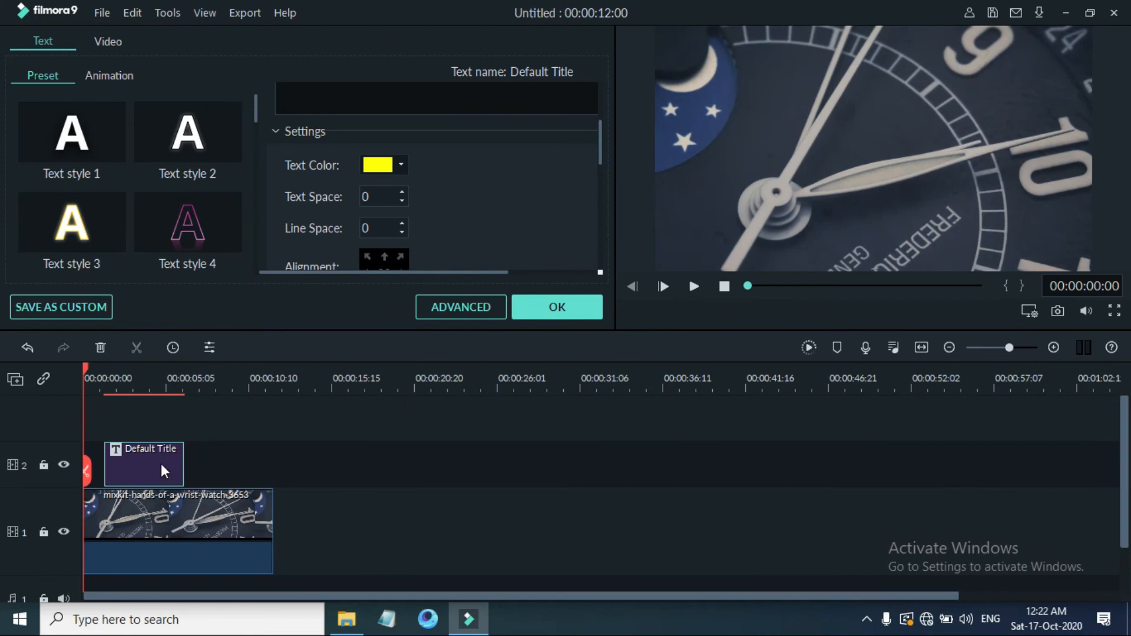
mouse_move(187, 460)
left_mouse_down()
mouse_move(260, 469)
mouse_move(199, 475)
left_mouse_up()
mouse_move(194, 473)
left_mouse_down()
mouse_move(258, 474)
mouse_move(183, 475)
left_mouse_up()
left_click(557, 312)
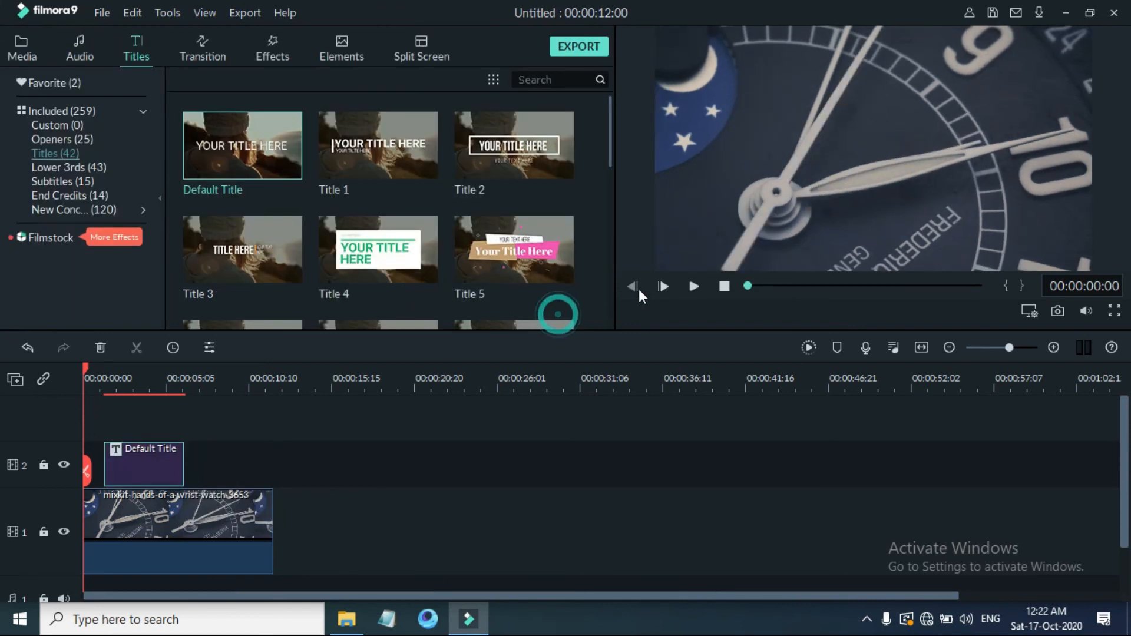
left_click(693, 286)
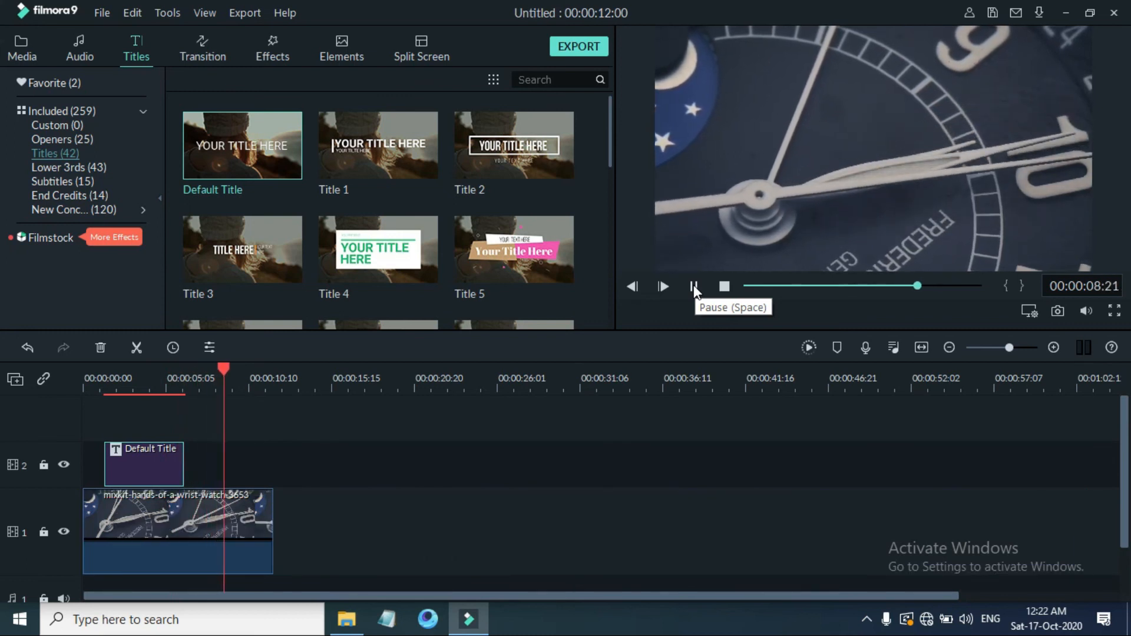
left_click(694, 287)
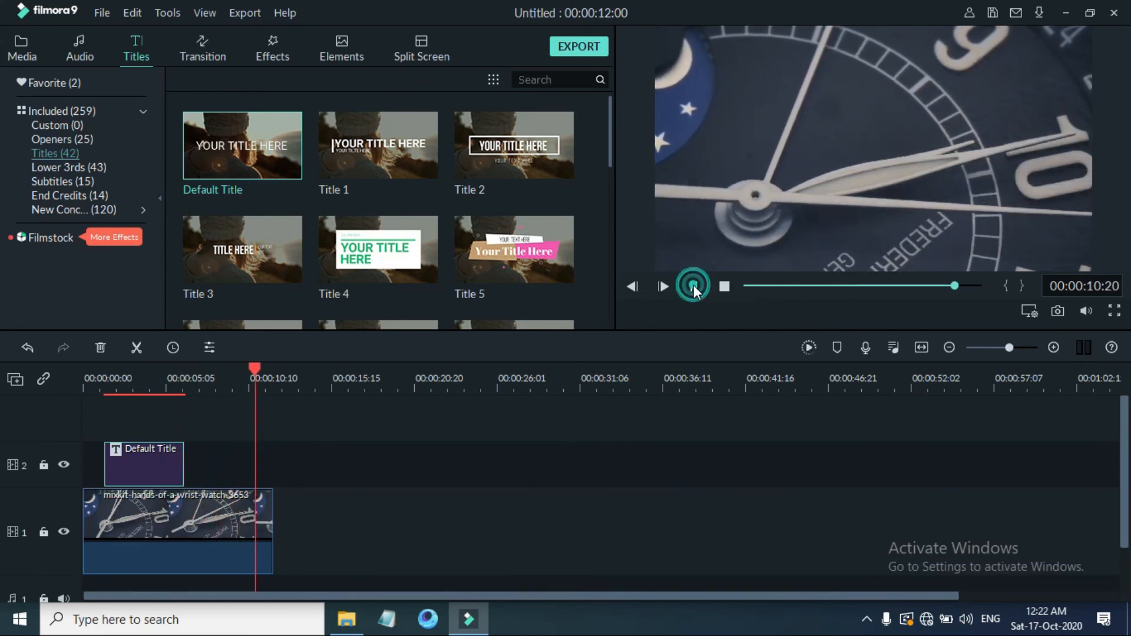